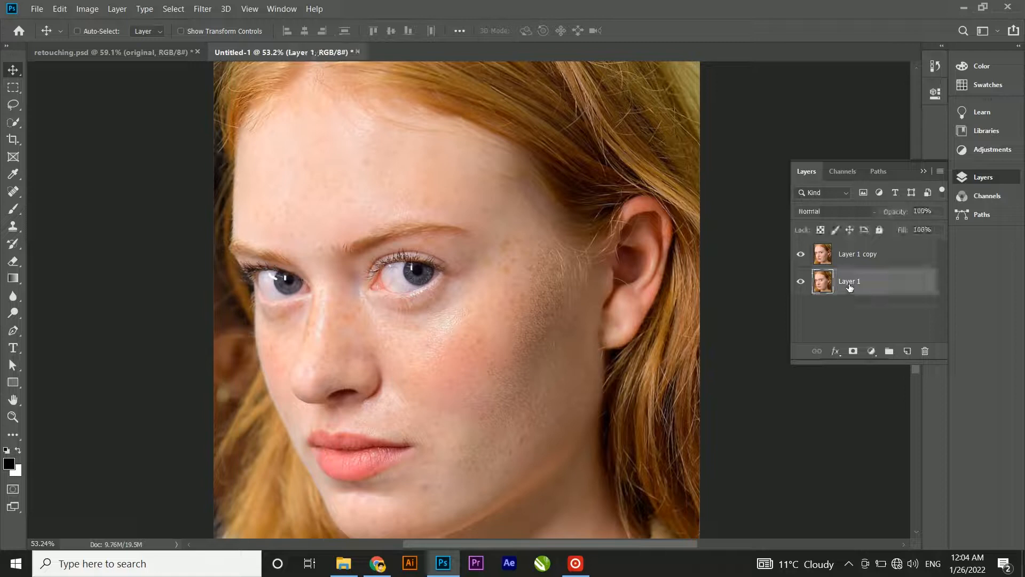
Make Layer 1 copy the active layer and activate the Spot Healing Brush tool.
left_click(850, 308)
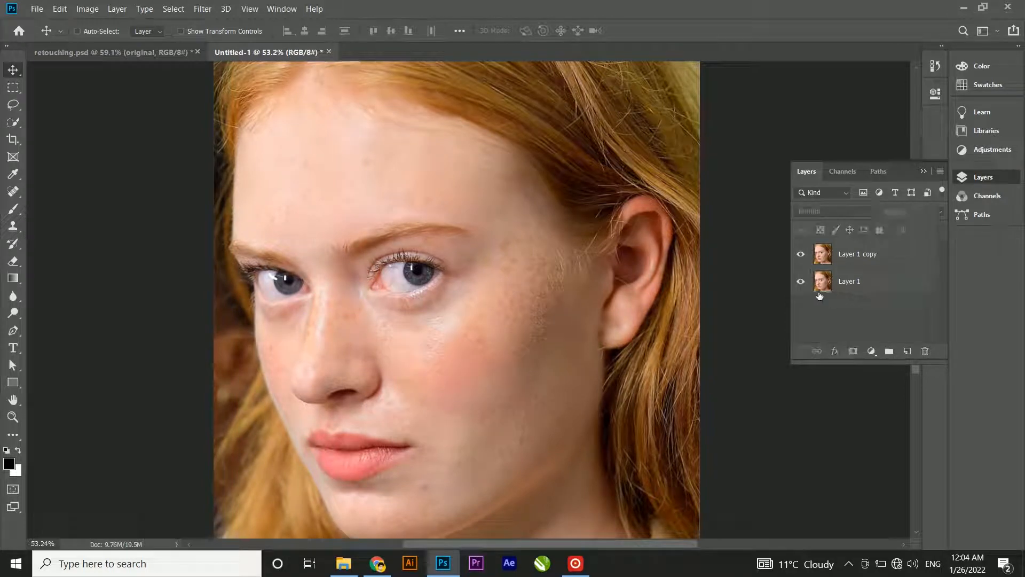
left_click(845, 287)
left_click(858, 257)
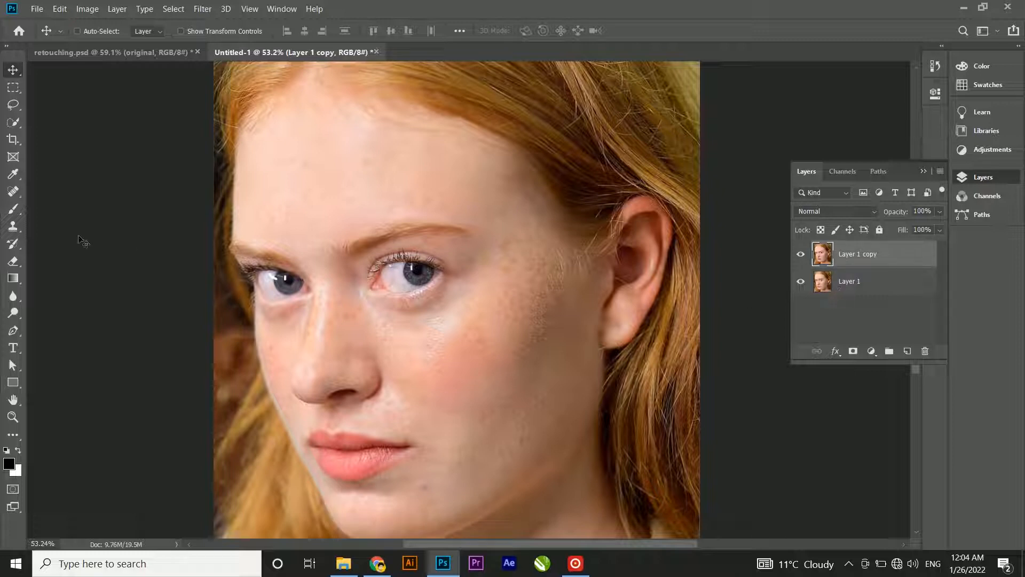
left_click_drag(13, 192, 80, 196)
left_click_drag(12, 191, 79, 187)
Heal the small white spot between the eyebrows using an 18 px Content-Aware Spot Healing Brush.
scroll(311, 227, "up", 5)
scroll(297, 216, "up", 4)
left_click_drag(336, 347, 355, 329)
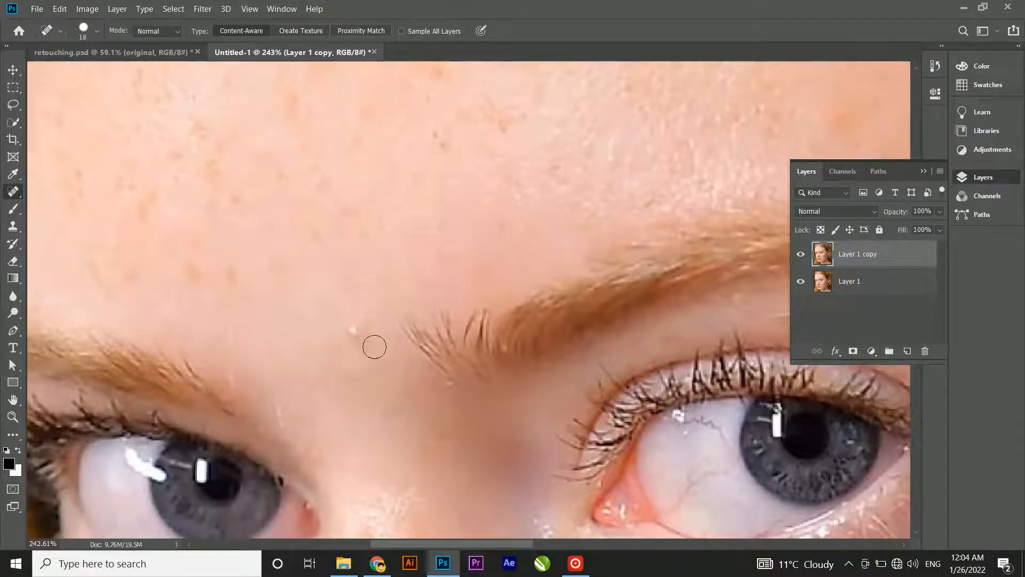
left_click_drag(354, 336, 358, 337)
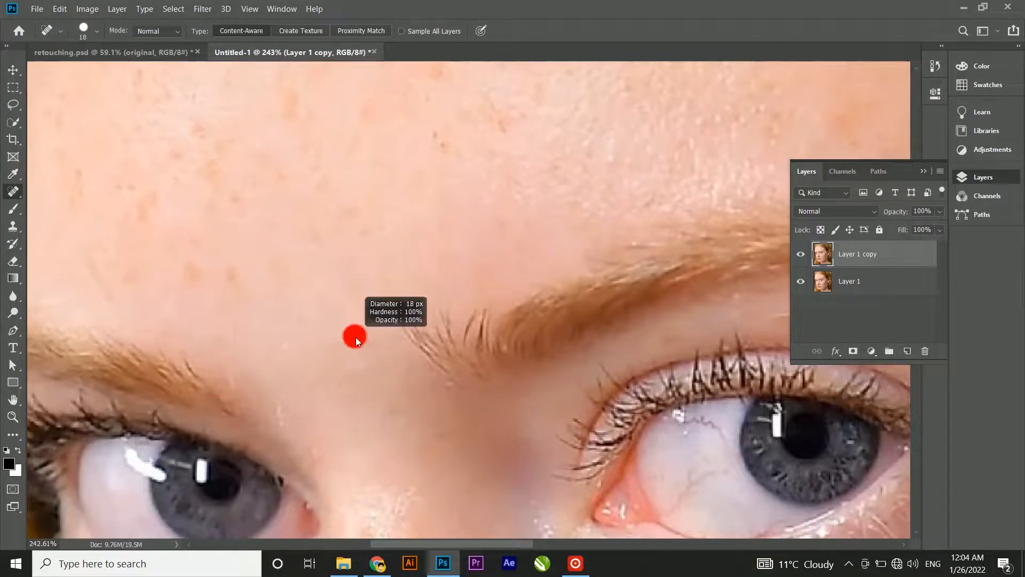
right_click(9, 195)
left_click(69, 190)
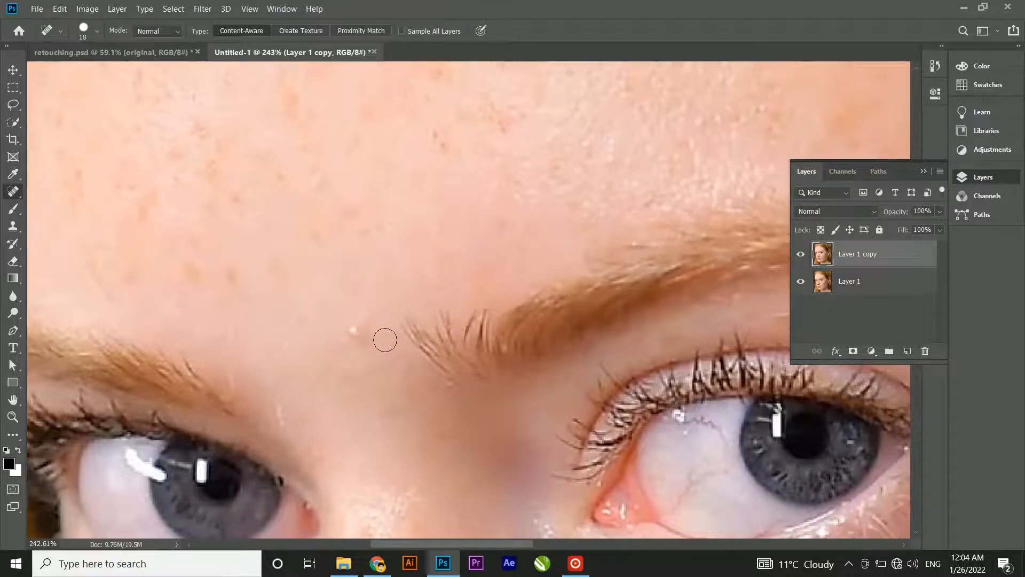
left_click(357, 330)
Heal the small spots on the forehead above the eyebrows with the Spot Healing Brush.
scroll(284, 283, "down", 2)
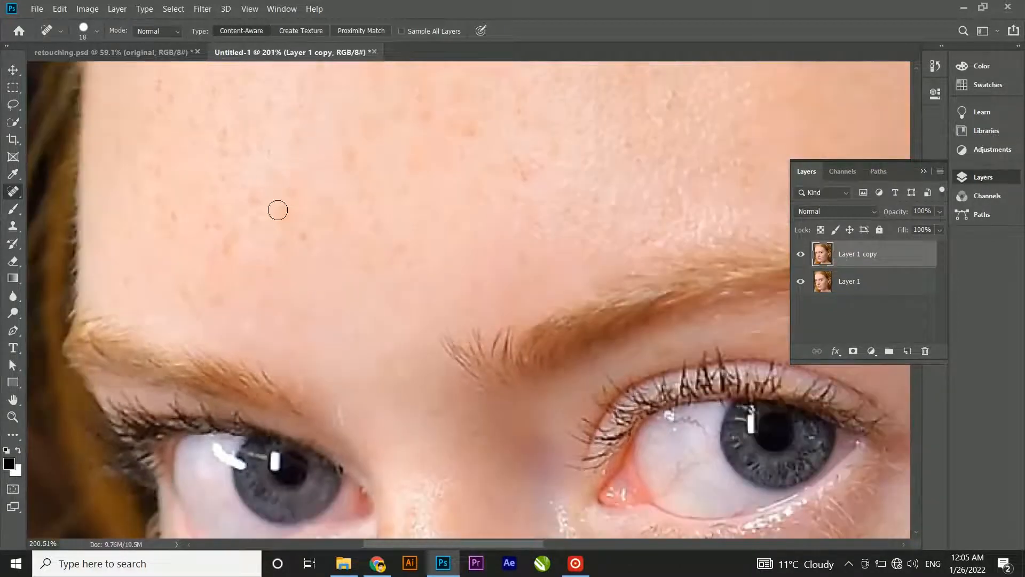
scroll(249, 139, "up", 1)
left_click(422, 127)
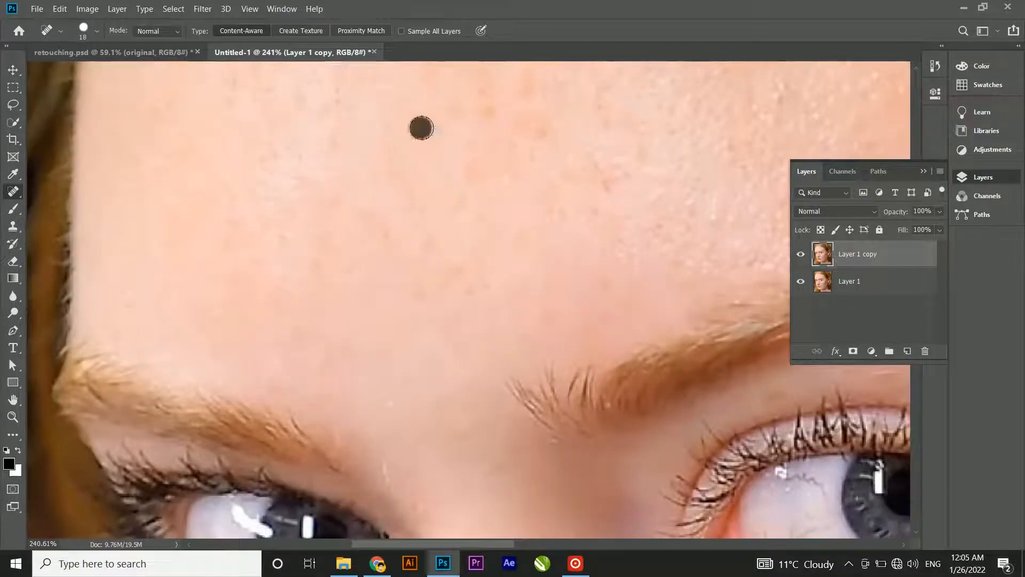
left_click(290, 148)
left_click(367, 246)
left_click(542, 136)
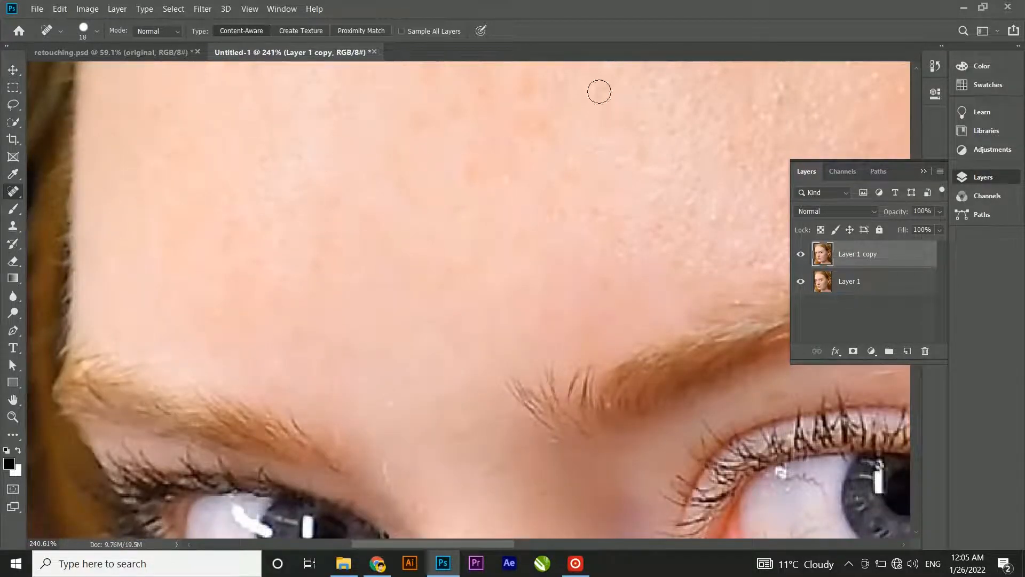
Remove the remaining blemishes on the upper forehead toward the hairline with the Spot Healing Brush.
scroll(733, 297, "down", 1)
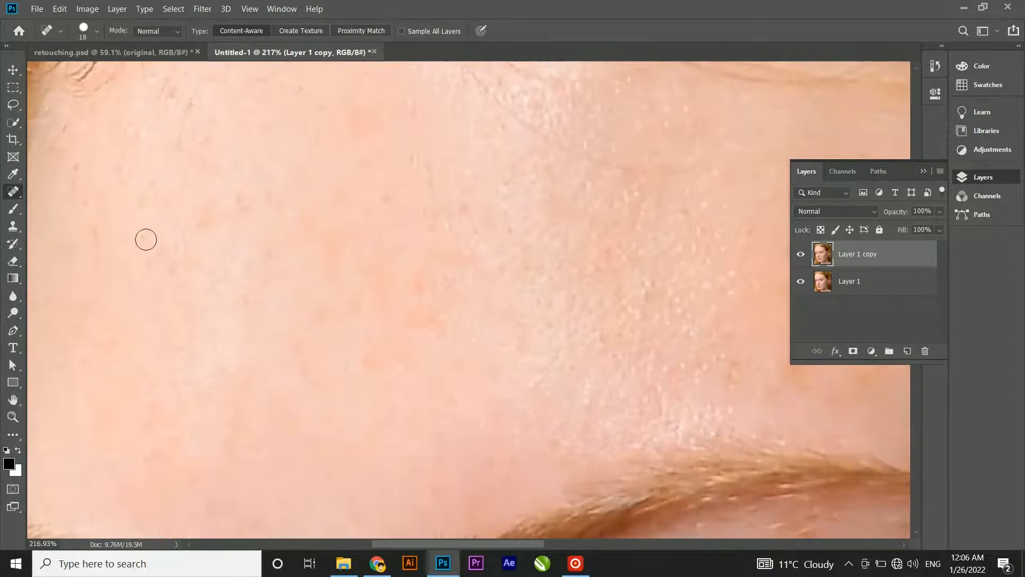
left_click_drag(522, 128, 615, 166)
scroll(356, 207, "down", 2)
left_click(356, 198)
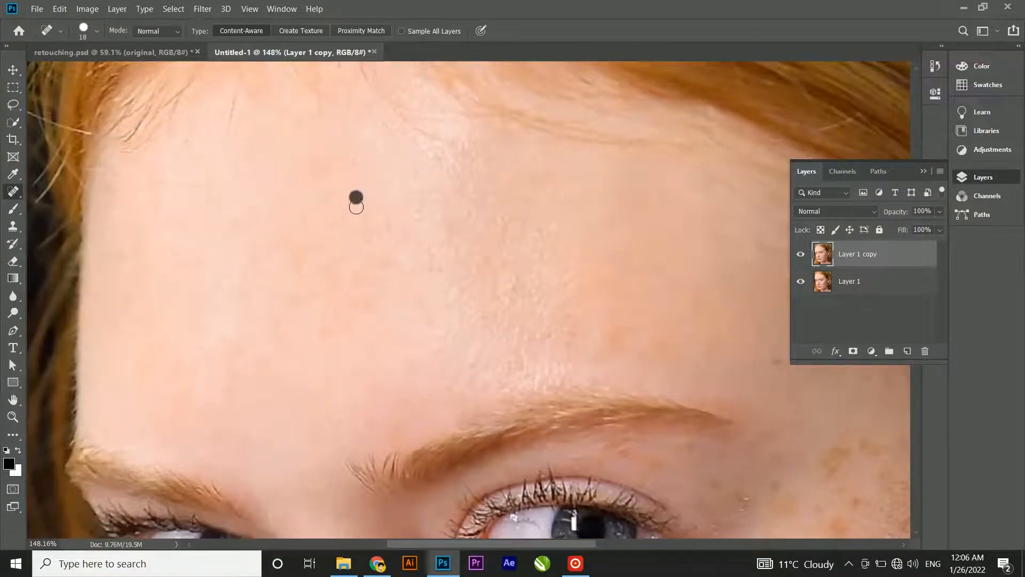
Heal the freckles on the temple and the outer cheek beside the ear-side eye.
scroll(356, 206, "down", 3)
scroll(412, 232, "down", 2)
scroll(334, 243, "up", 3)
left_click(151, 195)
left_click_drag(282, 186, 331, 191)
left_click_drag(309, 259, 317, 219)
left_click(477, 253)
left_click(458, 285)
left_click_drag(552, 271, 524, 279)
left_click(460, 363)
left_click_drag(477, 409, 478, 427)
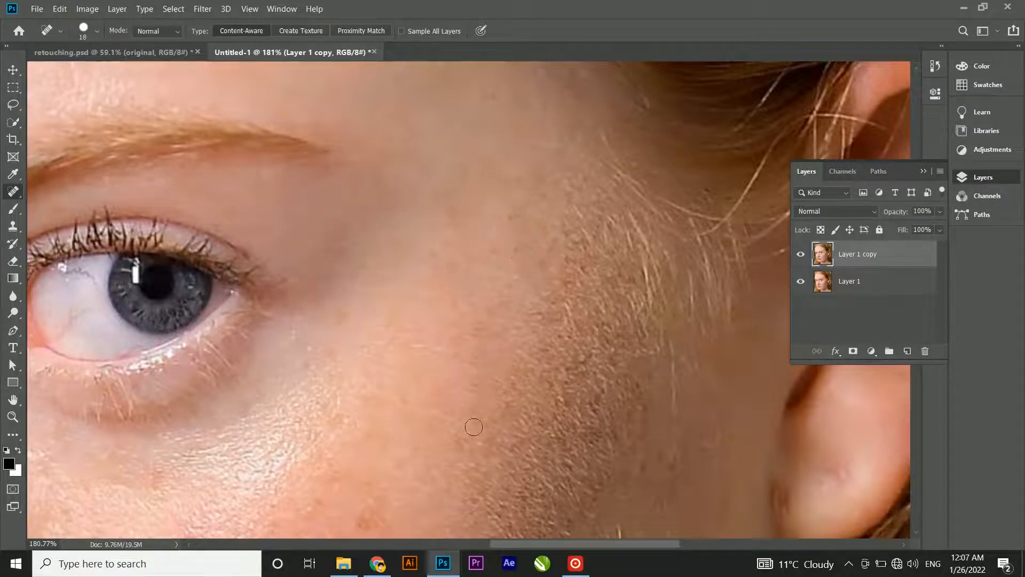
Heal the reddish spots on the cheek below the ear-side eye.
scroll(473, 427, "down", 3)
left_click(358, 406)
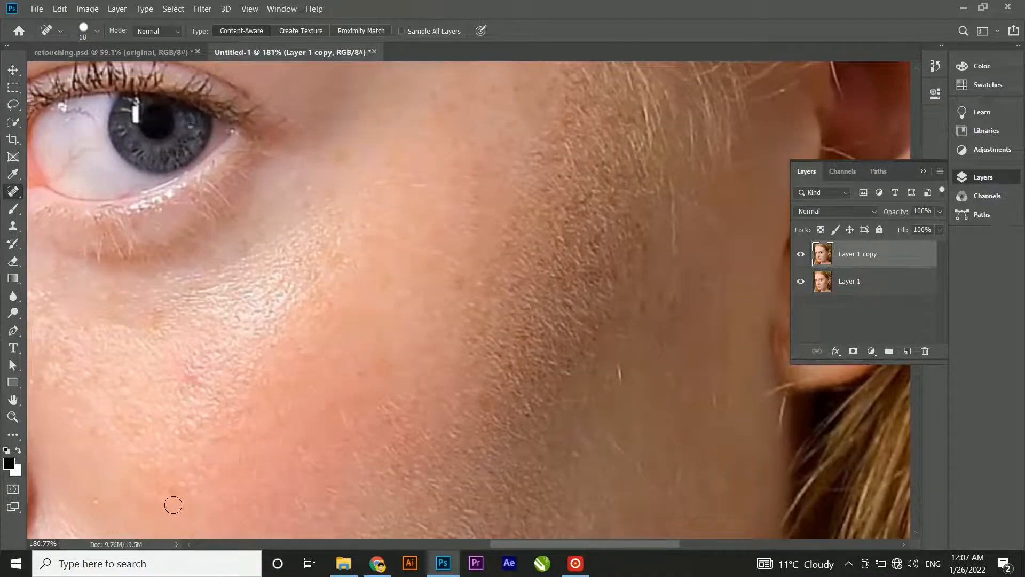
left_click(181, 479)
left_click(331, 270)
Heal the dark spots and marks on the lower cheek between the mouth and the ear.
scroll(455, 254, "down", 1)
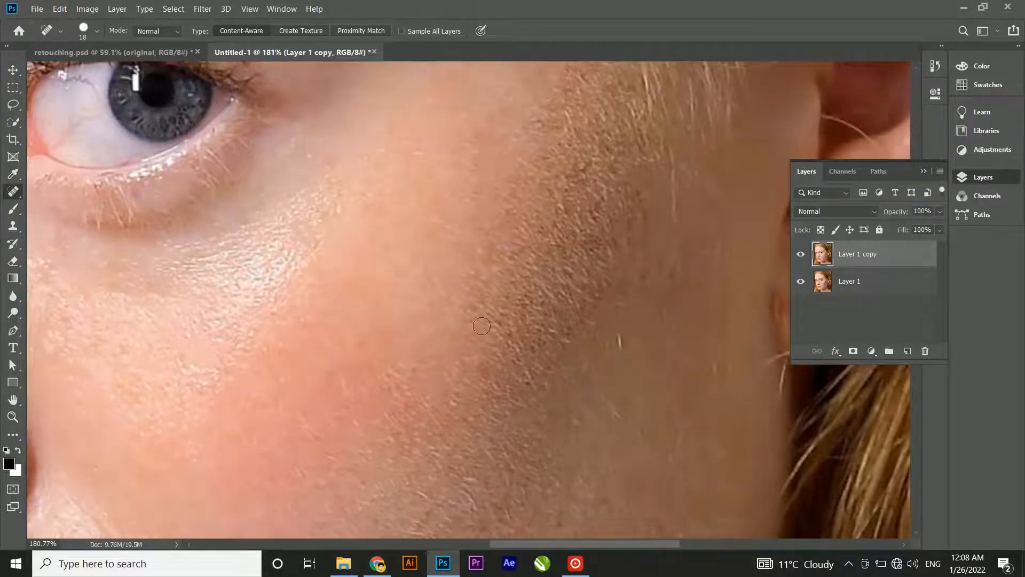
scroll(455, 254, "down", 2)
scroll(455, 254, "down", 5)
left_click_drag(460, 404, 457, 416)
left_click_drag(456, 484, 456, 505)
scroll(338, 393, "down", 3)
left_click_drag(519, 394, 540, 377)
scroll(369, 414, "up", 2)
left_click(586, 208)
left_click_drag(620, 295, 624, 275)
scroll(605, 257, "down", 1)
left_click(775, 318)
scroll(775, 317, "up", 1)
left_click_drag(539, 259, 541, 228)
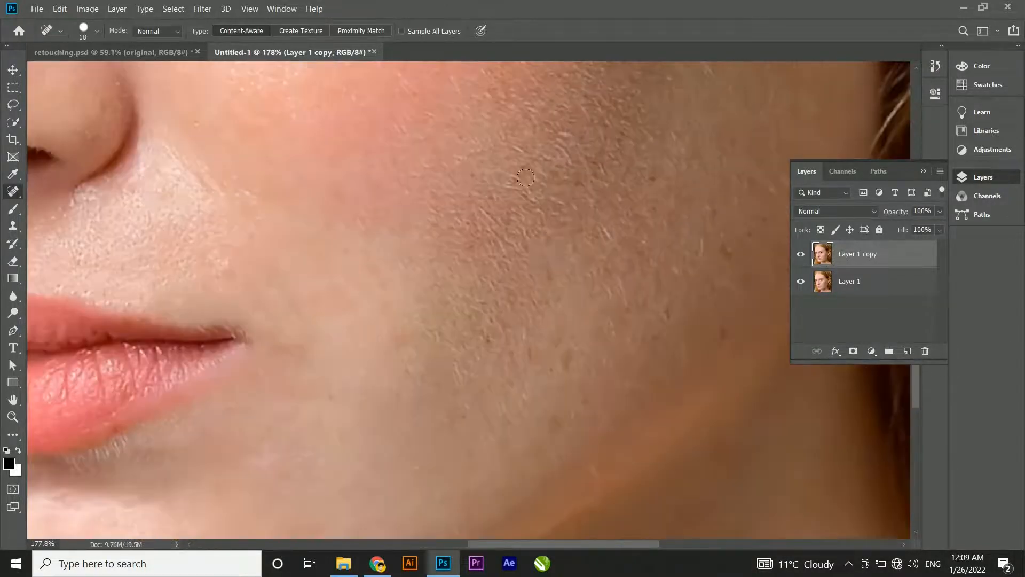
Heal the remaining dark spots around the jaw and chin.
scroll(469, 478, "down", 2)
key("h")
left_click_drag(469, 478, 630, 323)
left_click_drag(558, 490, 547, 510)
key("h")
Heal the remaining freckles and spots around the nose and the adjoining cheek areas.
mouse_move(646, 262)
left_mouse_down()
mouse_move(480, 267)
mouse_move(405, 192)
mouse_move(443, 248)
left_mouse_up()
scroll(405, 193, "up", 2)
left_click_drag(443, 296, 453, 319)
left_click_drag(452, 399, 469, 383)
left_click_drag(483, 263, 510, 248)
left_click_drag(528, 338, 546, 315)
left_click_drag(539, 395, 550, 380)
left_click(491, 264)
left_click_drag(649, 283, 675, 293)
mouse_move(376, 295)
left_mouse_down()
mouse_move(375, 316)
mouse_move(408, 291)
left_mouse_up()
left_click(277, 396)
scroll(468, 278, "down", 3)
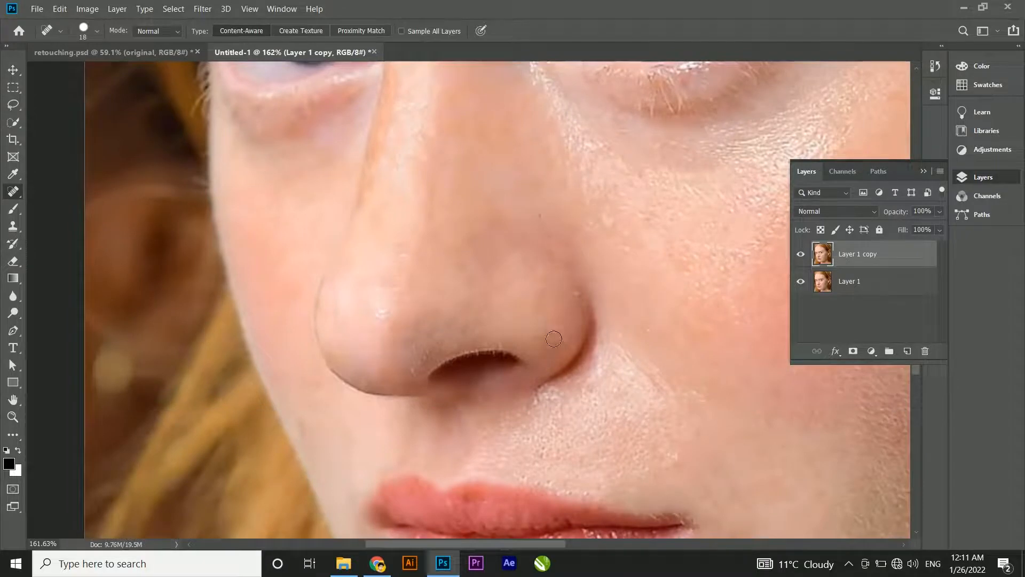
Duplicate the healed Layer 1 copy twice.
key("ctrl+0")
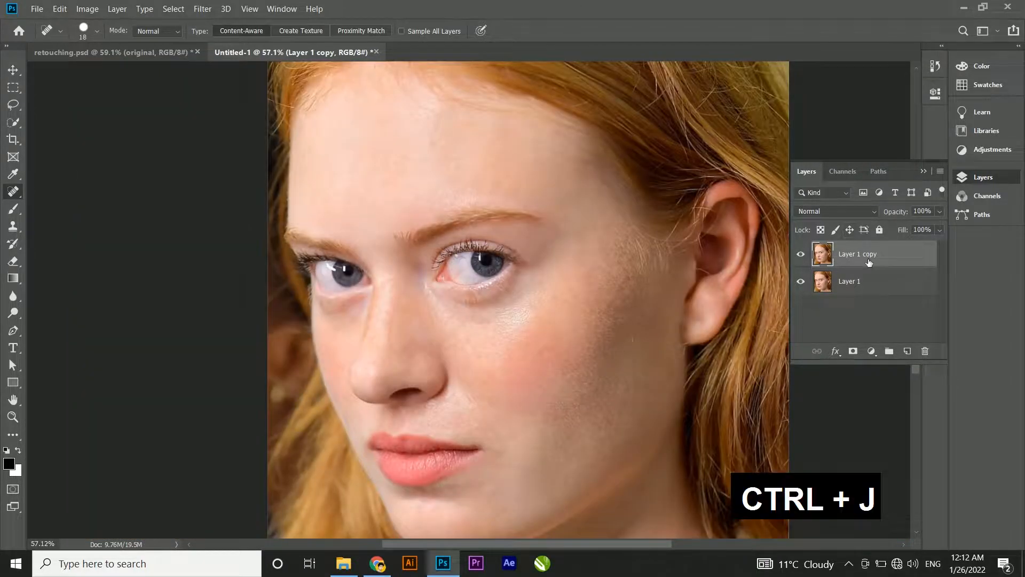
key("ctrl+j")
key("ctrl+j")
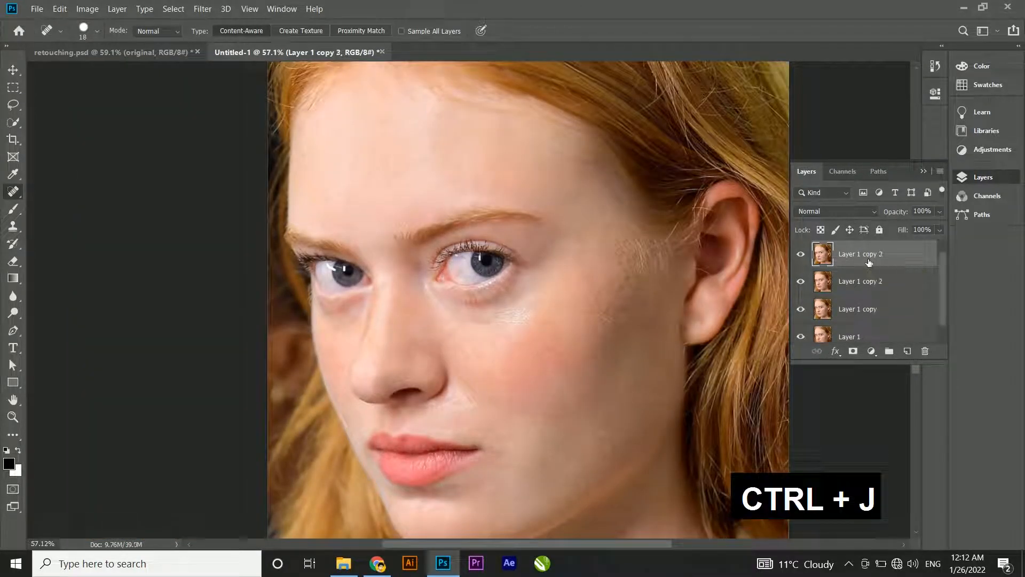
Convert Layer 1 copy 3 and Layer 1 copy 2 to separate Smart Objects.
right_click(870, 256)
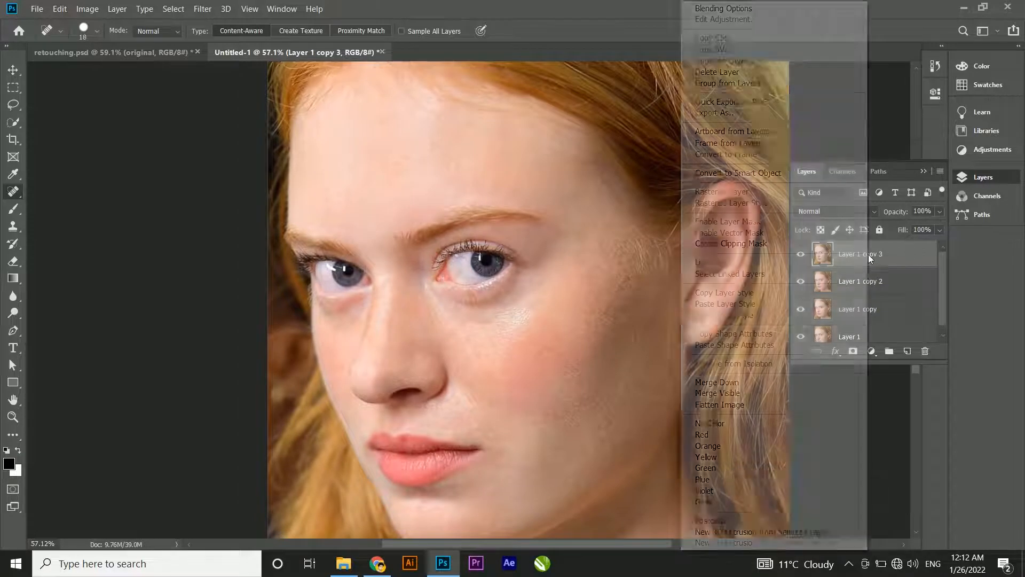
left_click(757, 175)
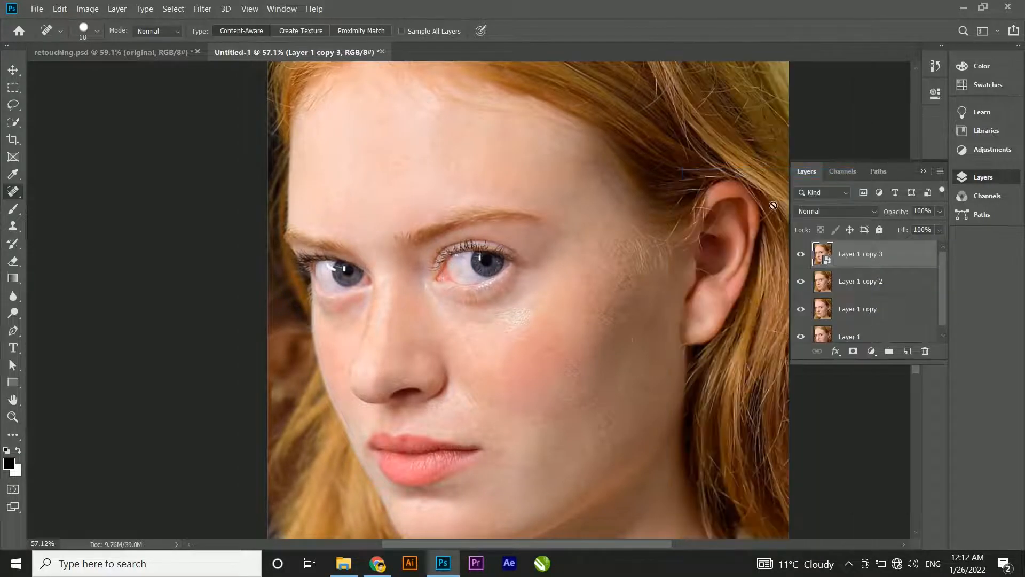
right_click(866, 281)
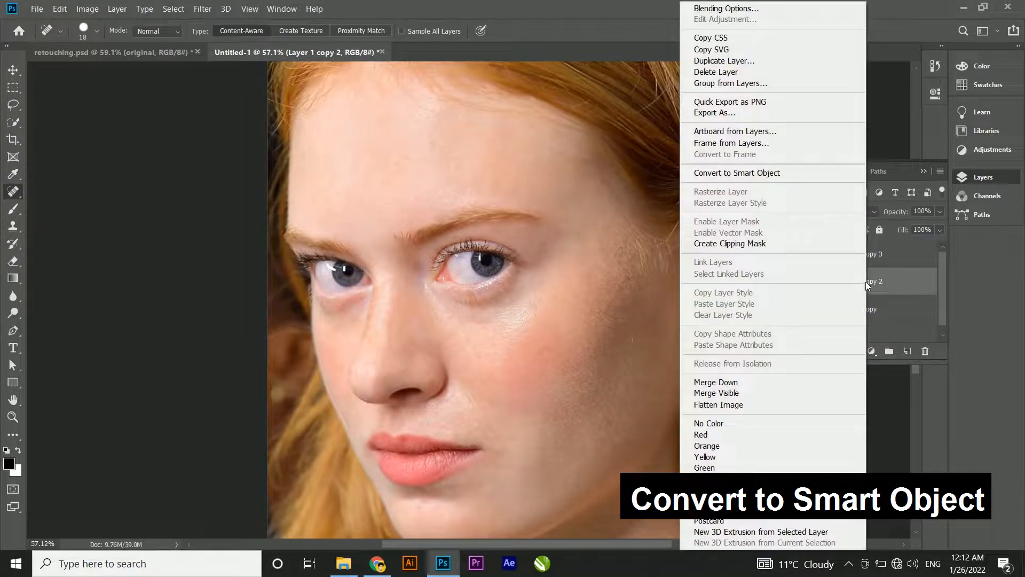
left_click(763, 173)
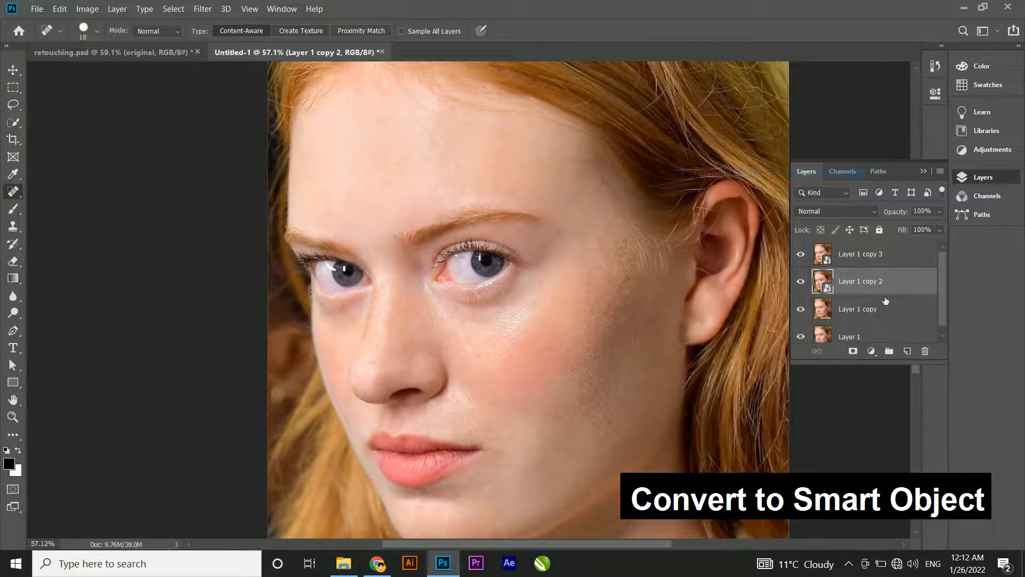
Hide Layer 1 copy 3 and make Layer 1 copy 2 the active layer.
left_click(801, 255)
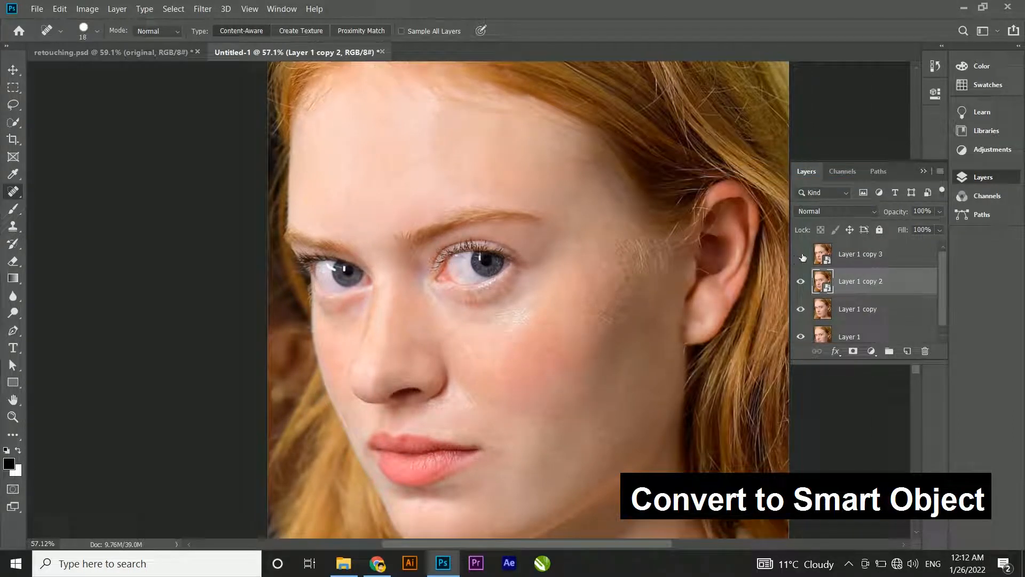
left_click(859, 251)
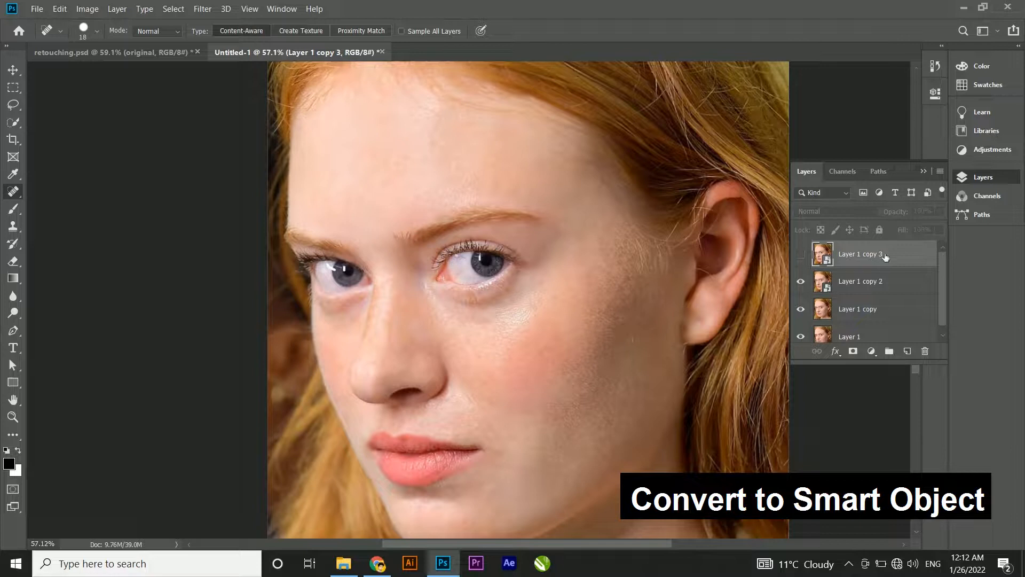
left_click(850, 283)
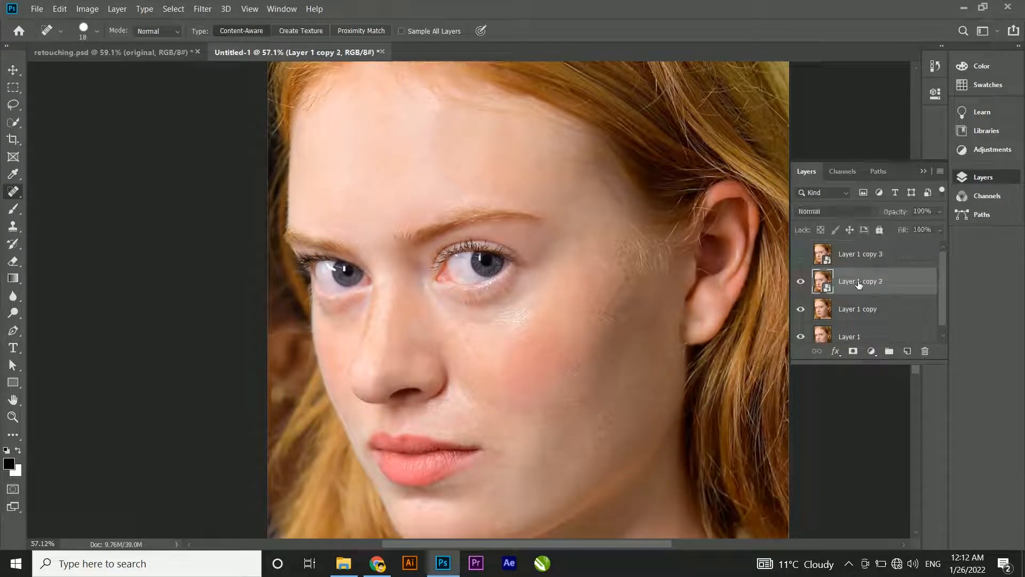
Apply a Gaussian Blur with a 10-pixel radius to Layer 1 copy 2.
left_click_drag(503, 276, 420, 250)
left_click(203, 8)
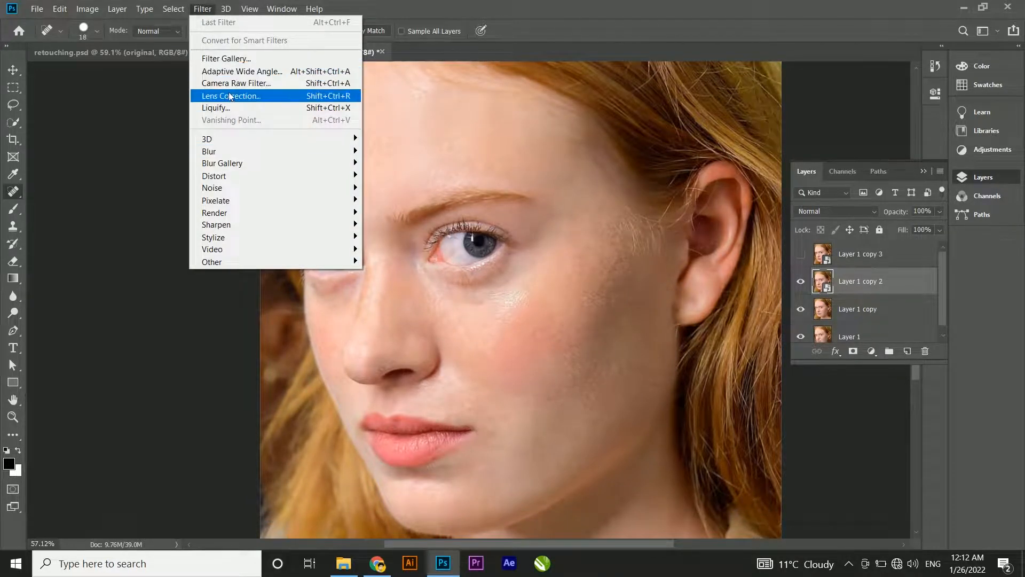
mouse_move(233, 153)
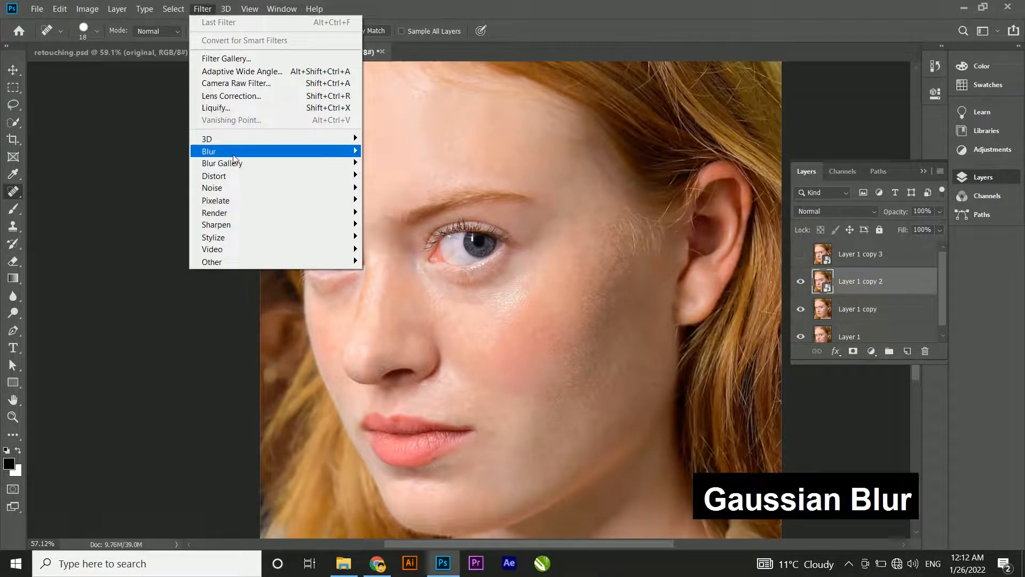
left_click(381, 200)
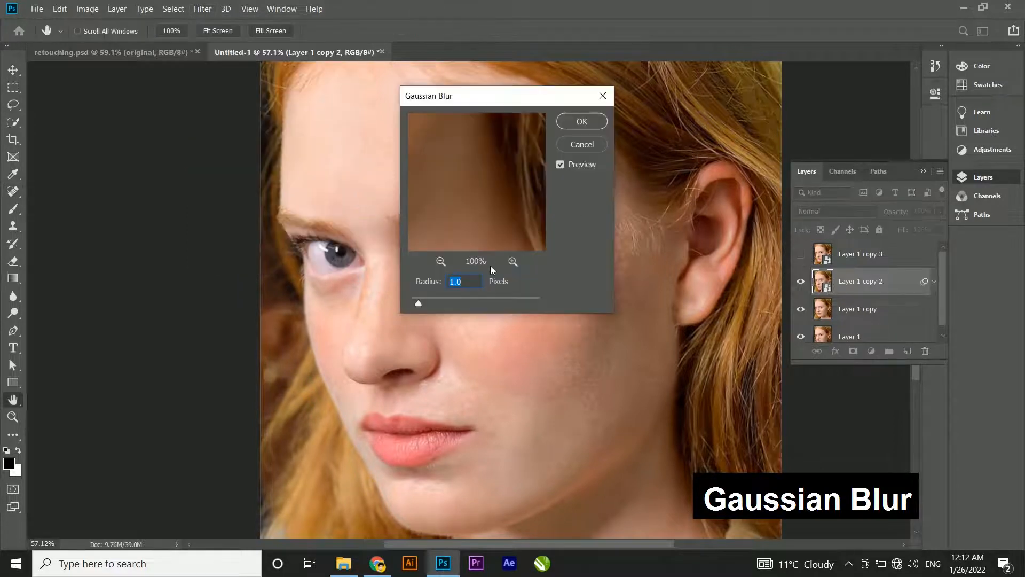
left_click_drag(475, 103, 554, 96)
left_click_drag(566, 160, 576, 220)
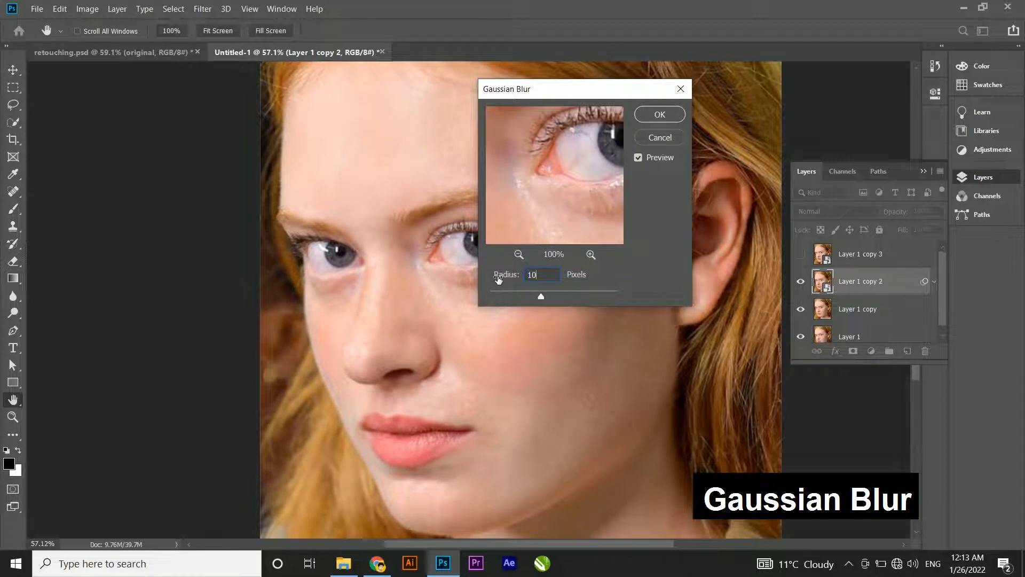
left_click(657, 114)
key("j")
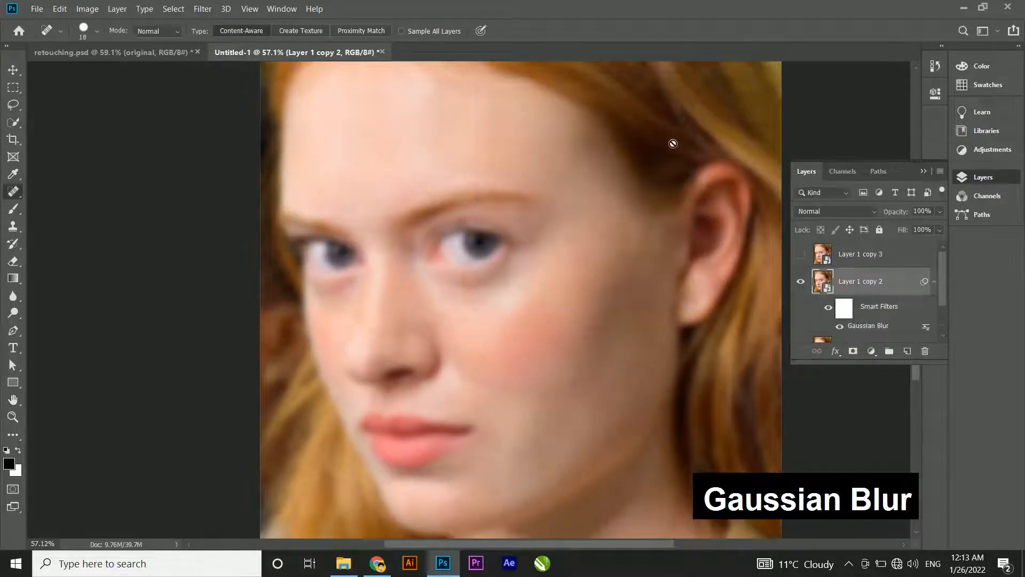
Show Layer 1 copy 3 again and apply a High Pass filter with a 3-pixel radius to it.
left_click(801, 255)
left_click(878, 260)
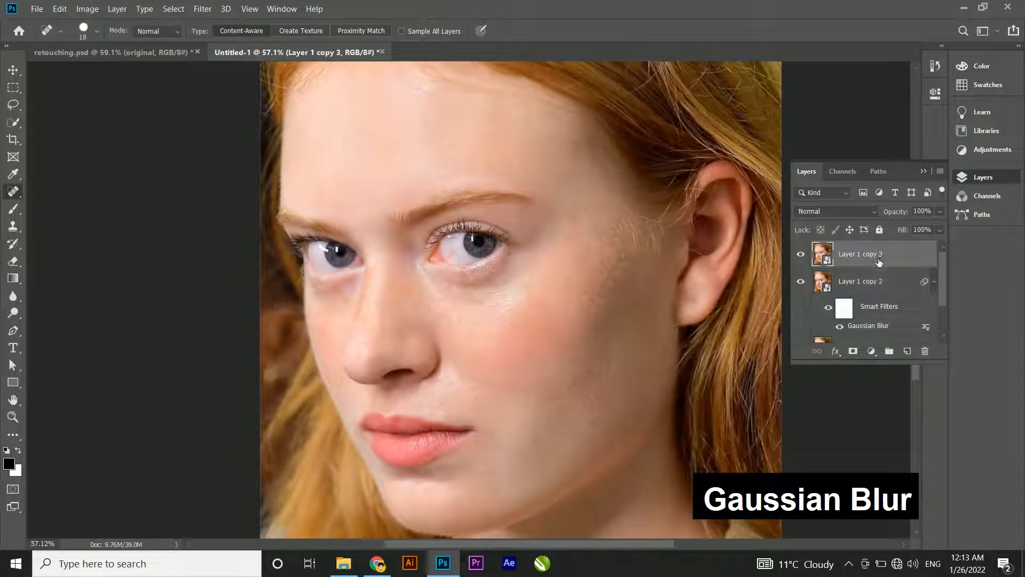
left_click(195, 11)
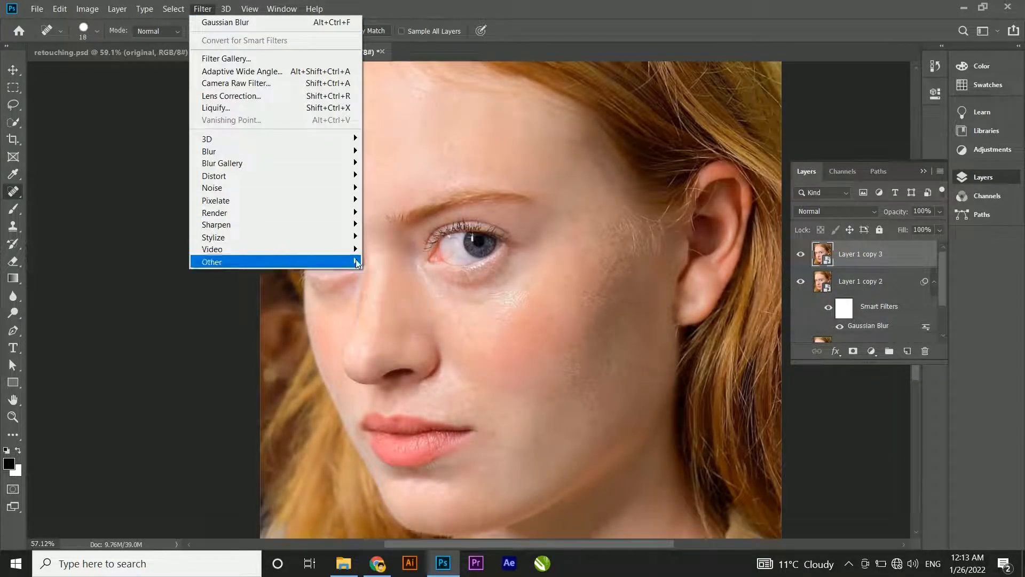
left_click(390, 272)
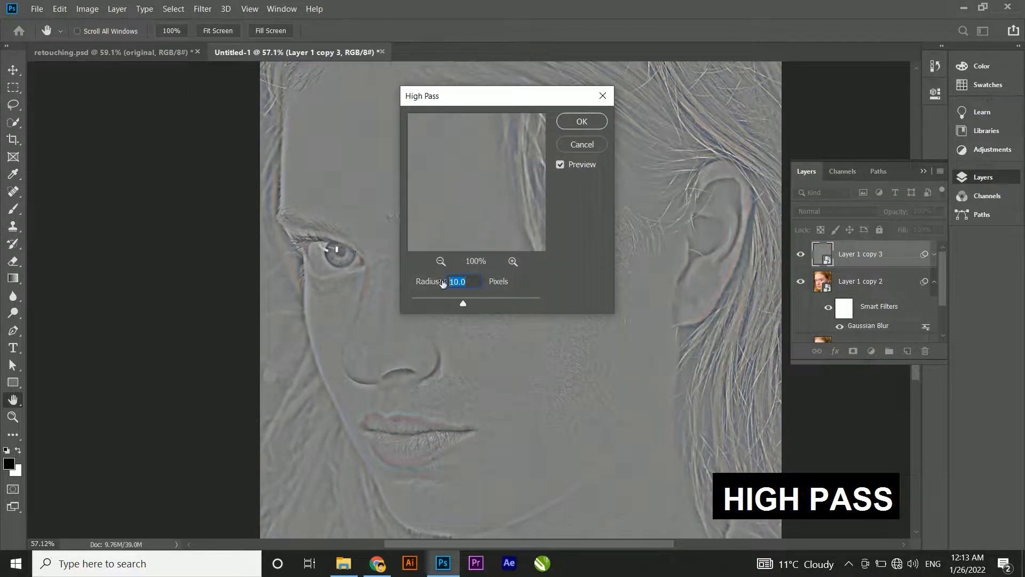
type("3")
key("Return")
key("j")
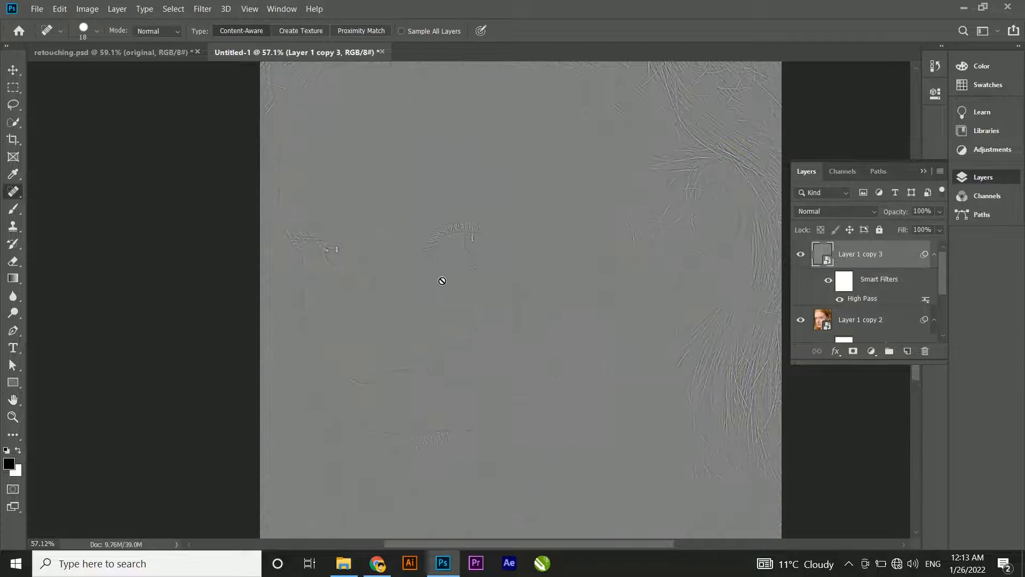
Set the blend mode of Layer 1 copy 3 to Soft Light.
scroll(431, 347, "up", 3)
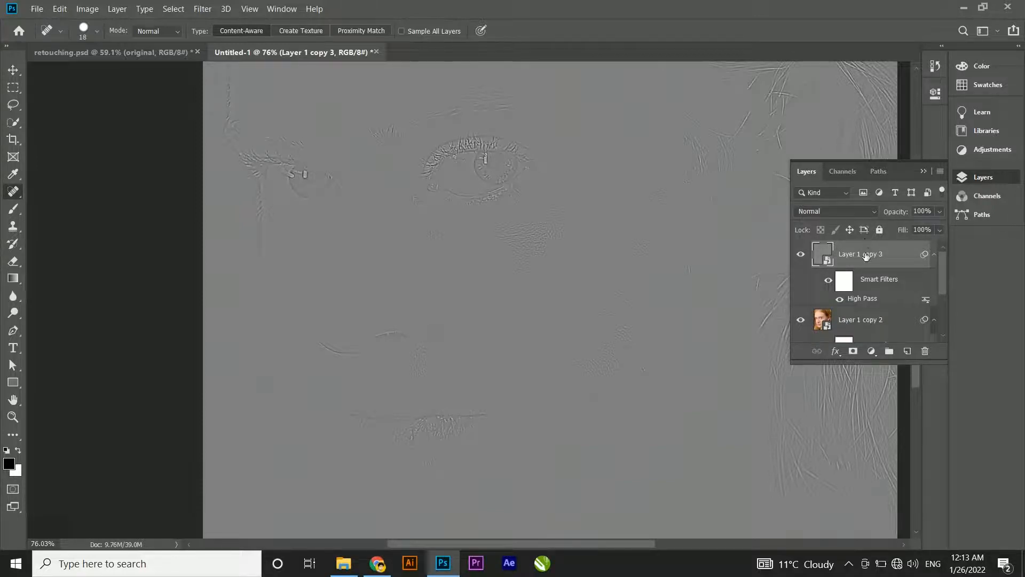
left_click(856, 218)
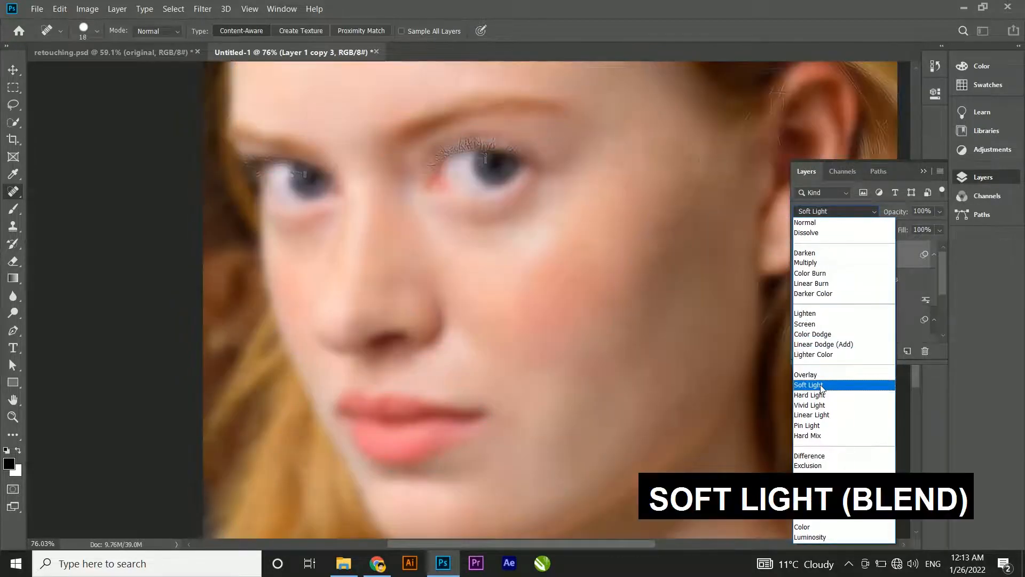
left_click(821, 385)
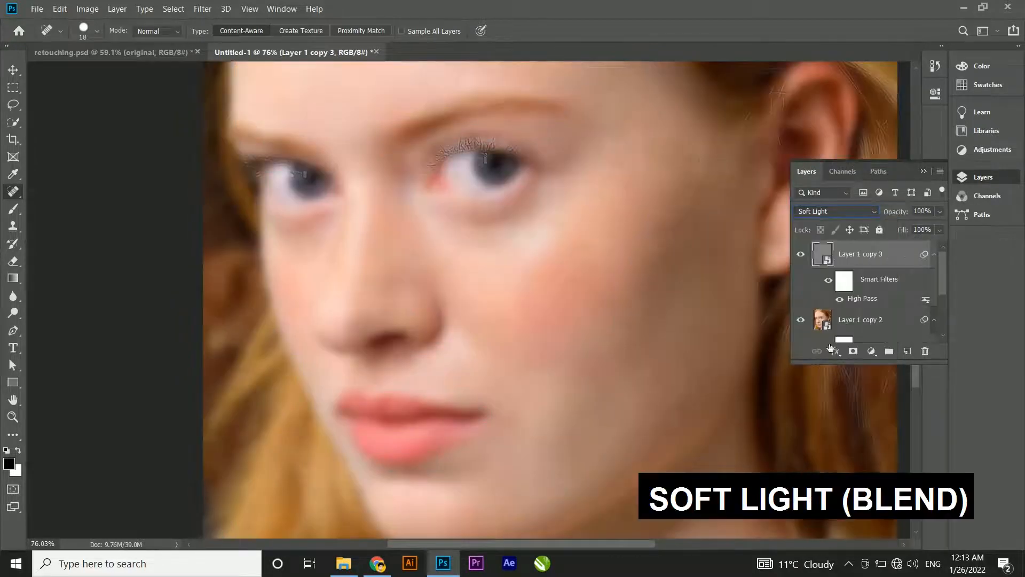
Group Layer 1 copy 3 with Layer 1 copy 2 and add a layer mask inverted to black to the group.
left_click(854, 319)
scroll(851, 315, "down", 2)
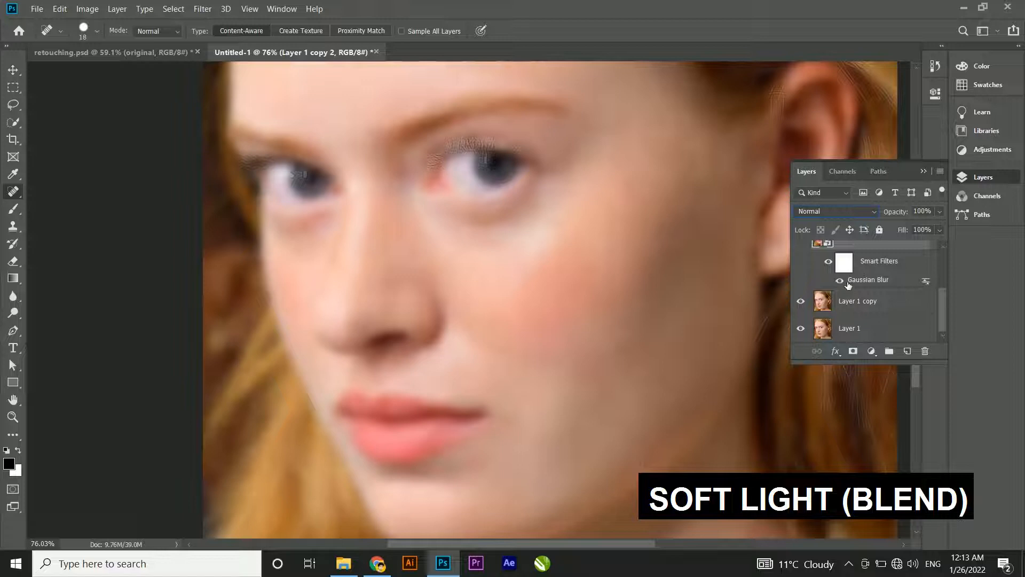
scroll(848, 285, "up", 2)
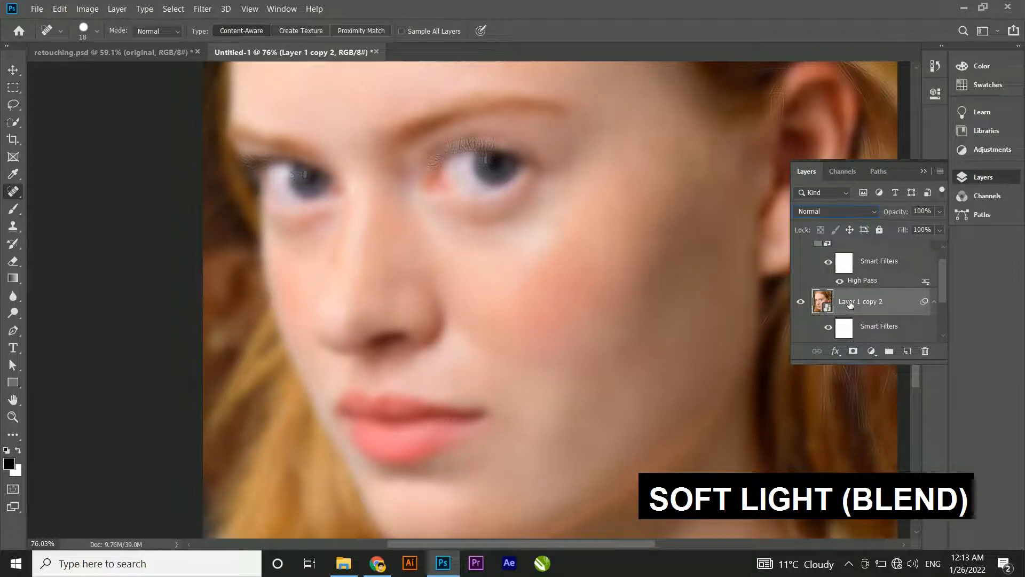
scroll(850, 303, "up", 1)
left_click(856, 281)
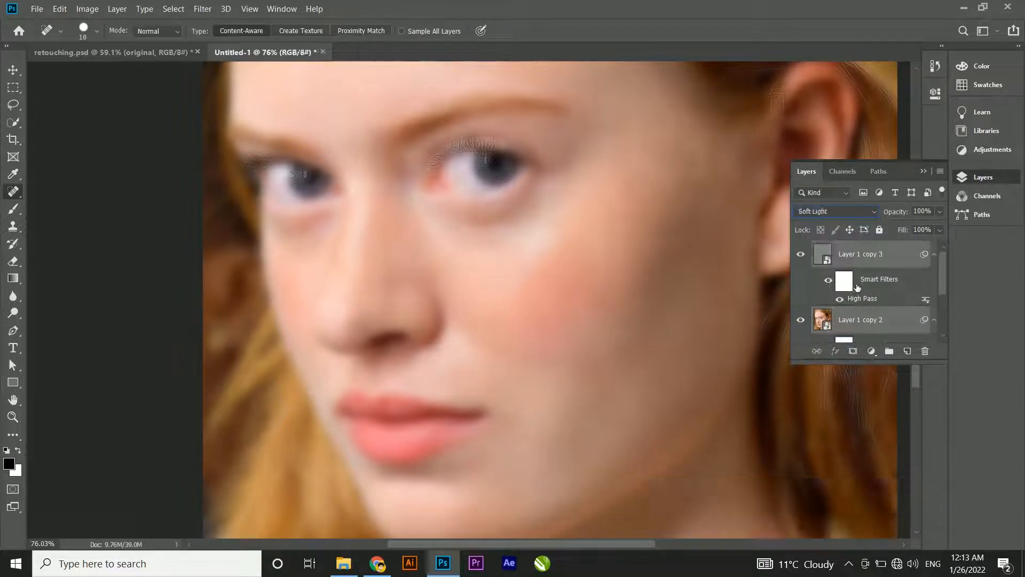
key("ctrl+g")
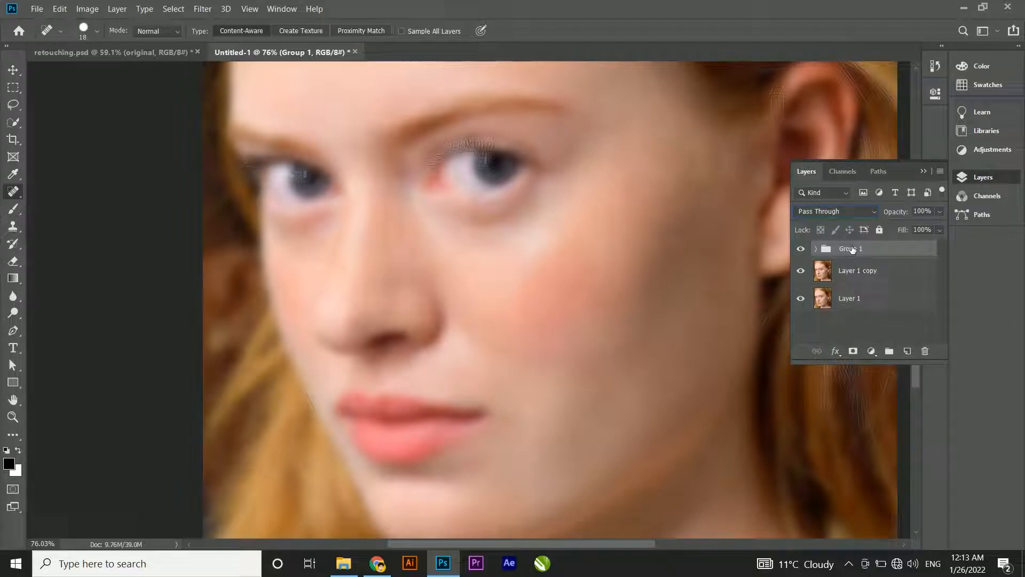
left_click(853, 351)
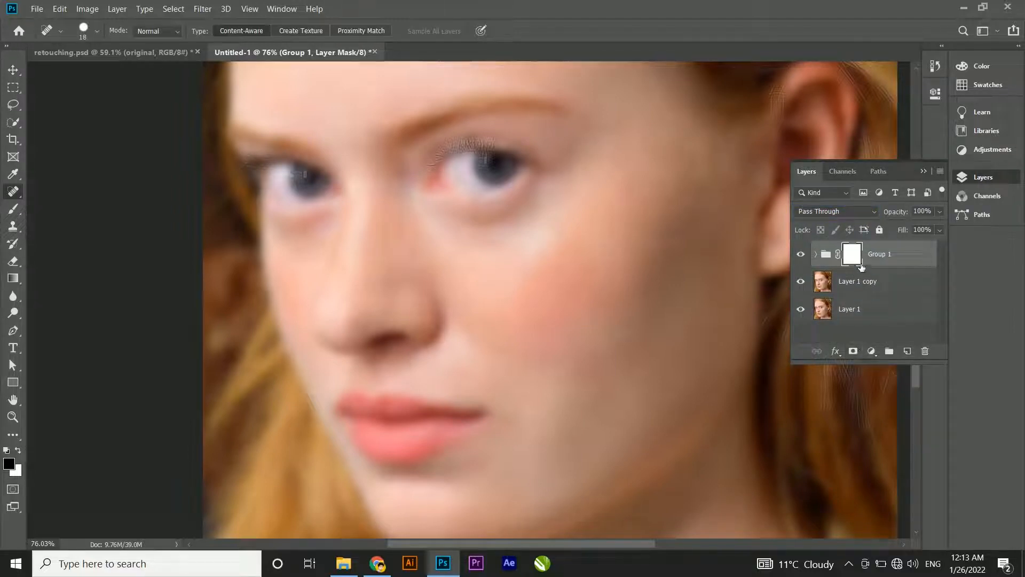
key("ctrl+i")
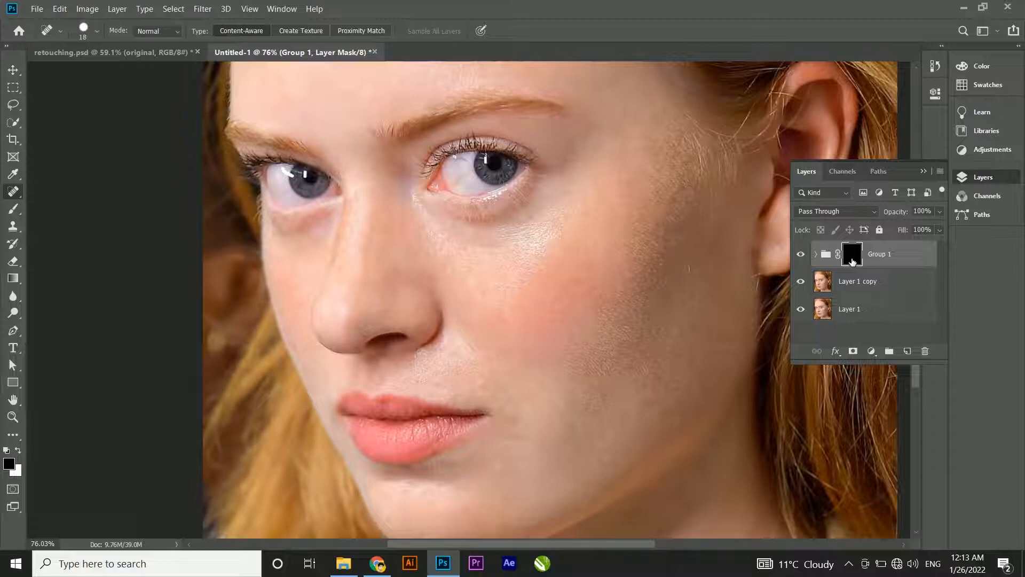
Activate the Brush tool with white as the foreground colour and reduce the brush size to 97 px.
right_click(12, 209)
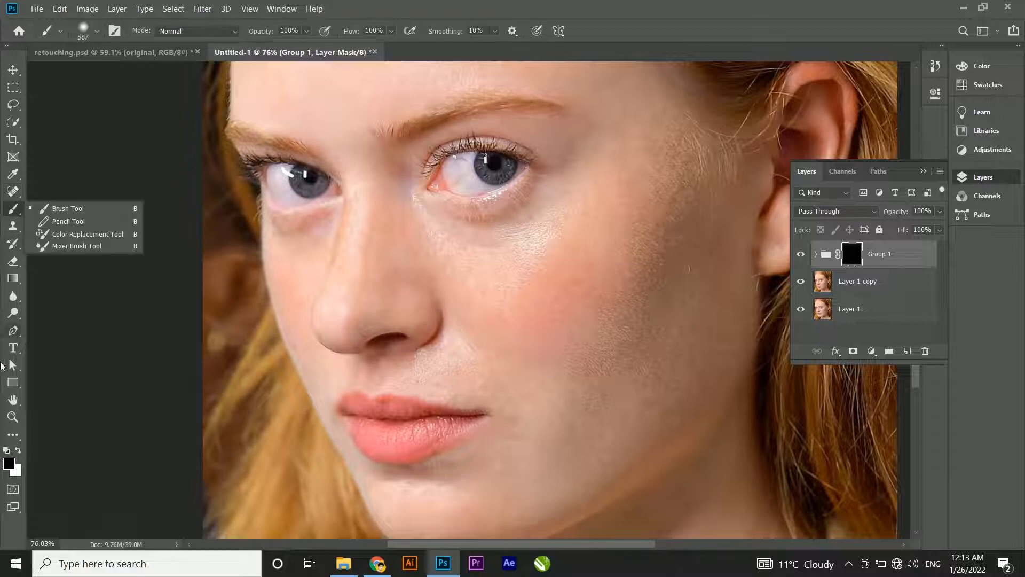
left_click(51, 206)
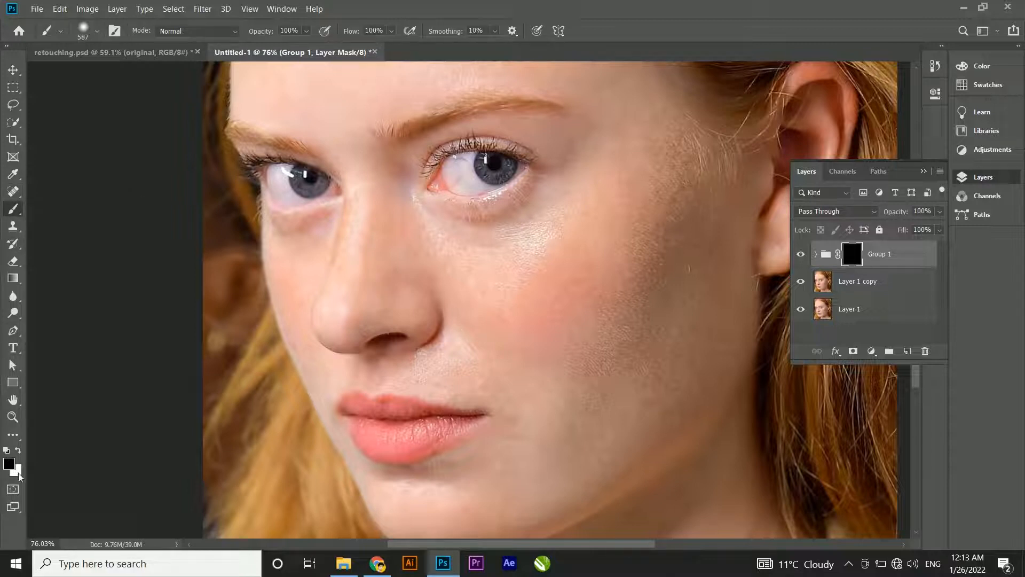
left_click(19, 451)
scroll(445, 251, "up", 2)
left_click_drag(445, 251, 321, 270)
mouse_move(369, 243)
left_mouse_down()
mouse_move(351, 246)
mouse_move(397, 339)
left_mouse_up()
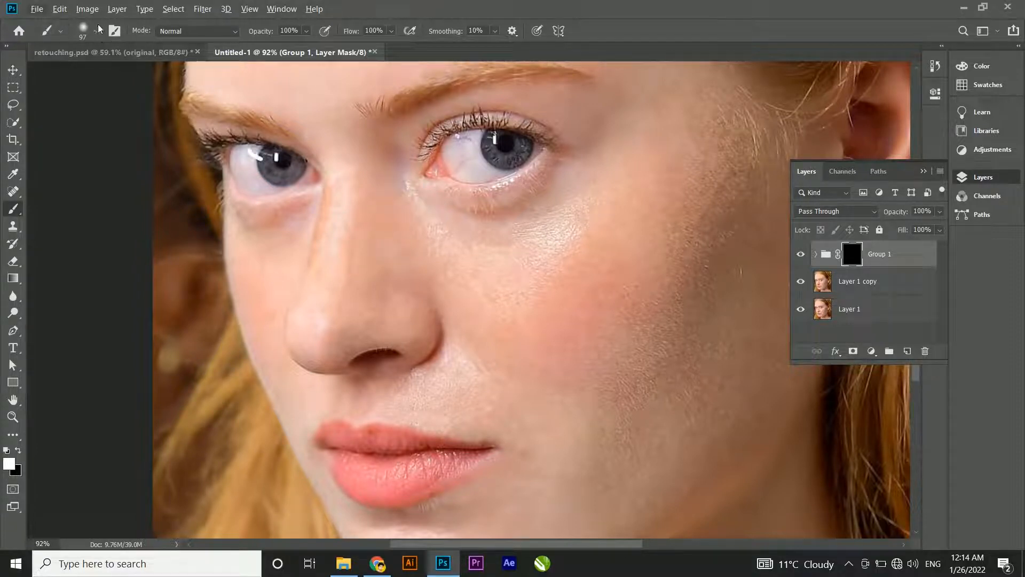
Paint white on the Group 1 mask over the nose with a soft 56 px brush at 0% hardness.
left_click(83, 32)
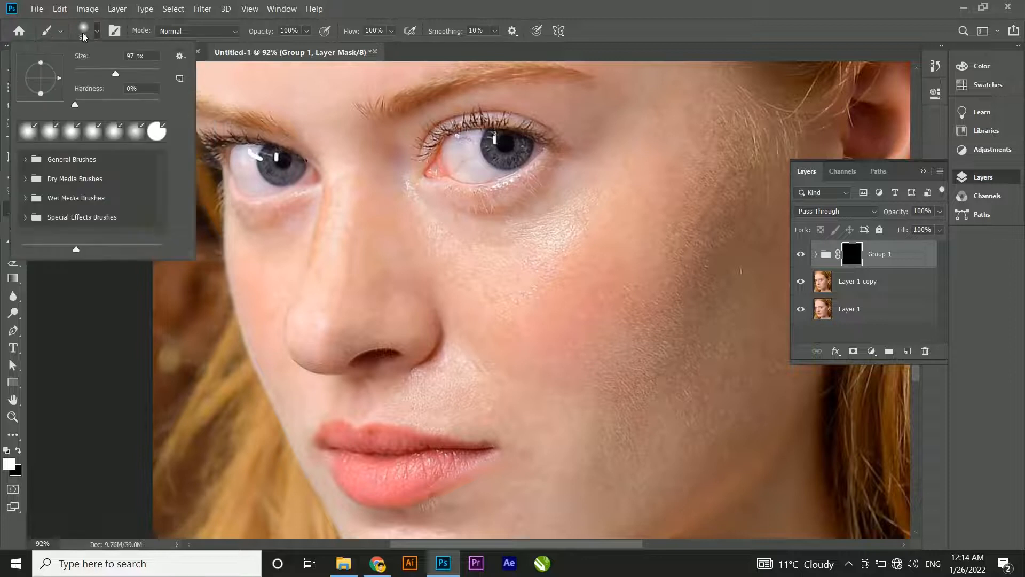
mouse_move(114, 75)
left_mouse_down()
mouse_move(124, 78)
mouse_move(114, 79)
left_mouse_up()
left_click_drag(115, 74, 129, 75)
left_click_drag(119, 74, 116, 77)
left_click(74, 105)
key("Return")
left_click_drag(368, 235, 331, 237)
scroll(336, 229, "up", 2)
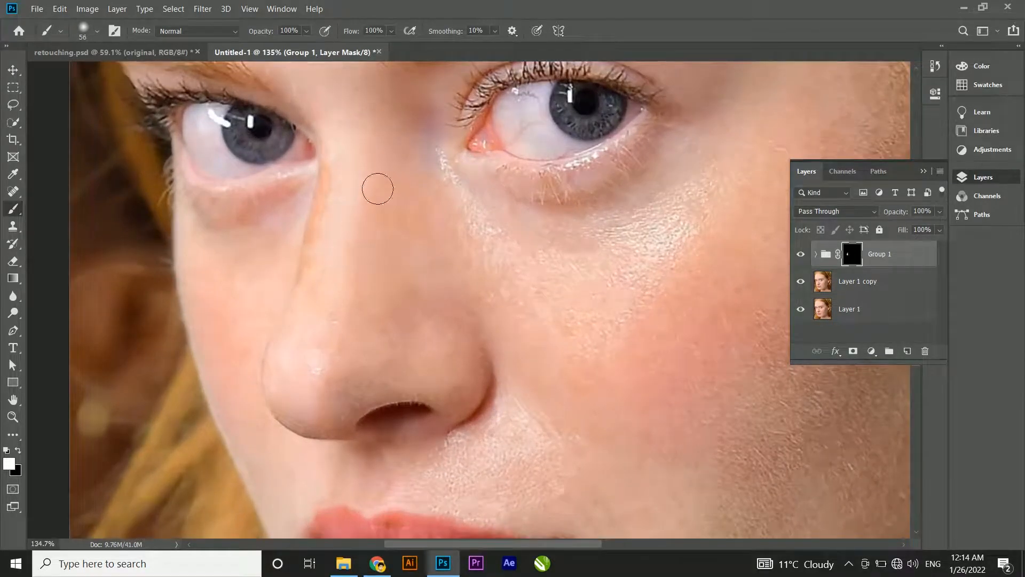
mouse_move(299, 357)
left_mouse_down()
mouse_move(334, 340)
mouse_move(337, 400)
mouse_move(348, 381)
left_mouse_up()
Paint white on the Group 1 mask under the eye nearer the ear and across its cheek, starting with a 40 px brush.
scroll(373, 224, "down", 2)
key("bracketleft")
key("bracketleft")
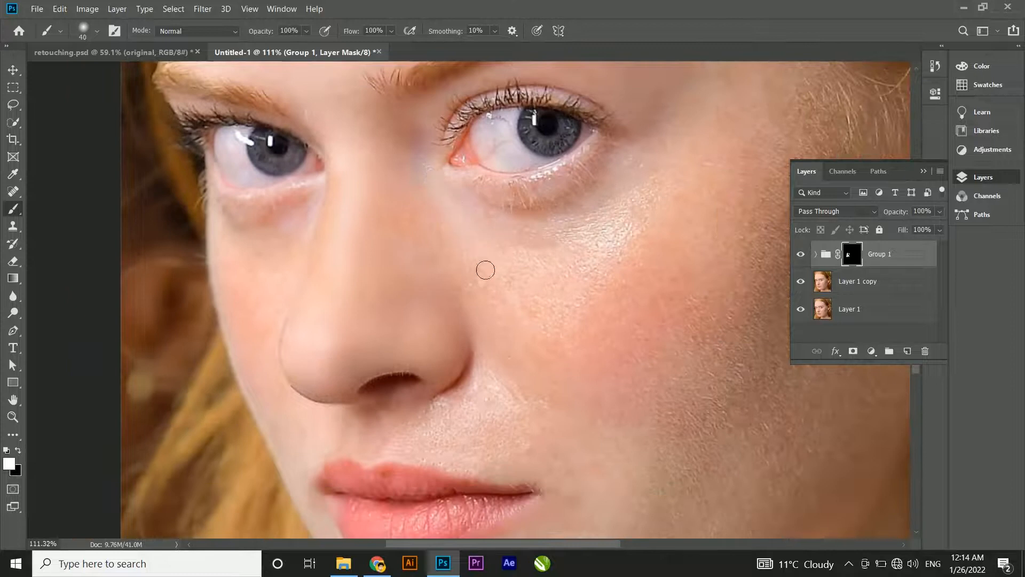
left_click_drag(585, 286, 597, 286)
left_click_drag(527, 213, 506, 219)
left_click_drag(629, 327, 674, 328)
scroll(366, 305, "down", 2)
scroll(366, 304, "down", 2)
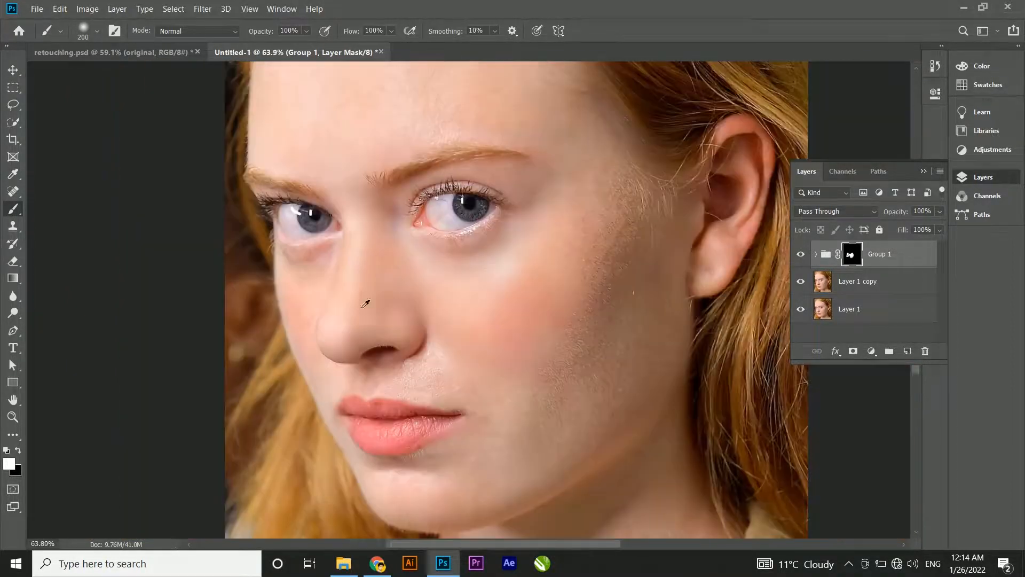
Paint white on the Group 1 mask over the lower cheek and chin, using a 93 px brush around the chin.
scroll(366, 304, "up", 2)
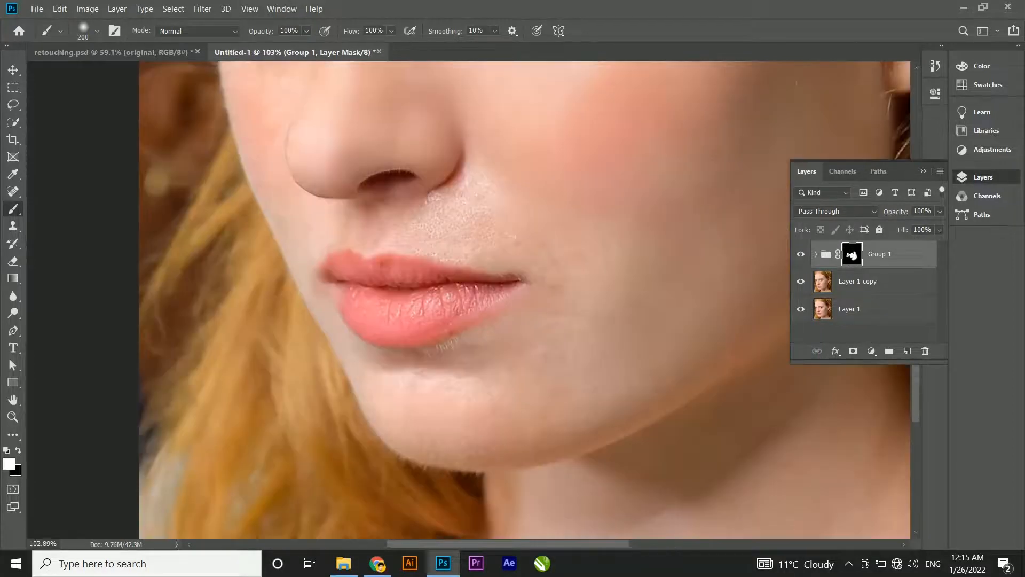
scroll(520, 302, "up", 2)
left_click_drag(520, 302, 497, 302)
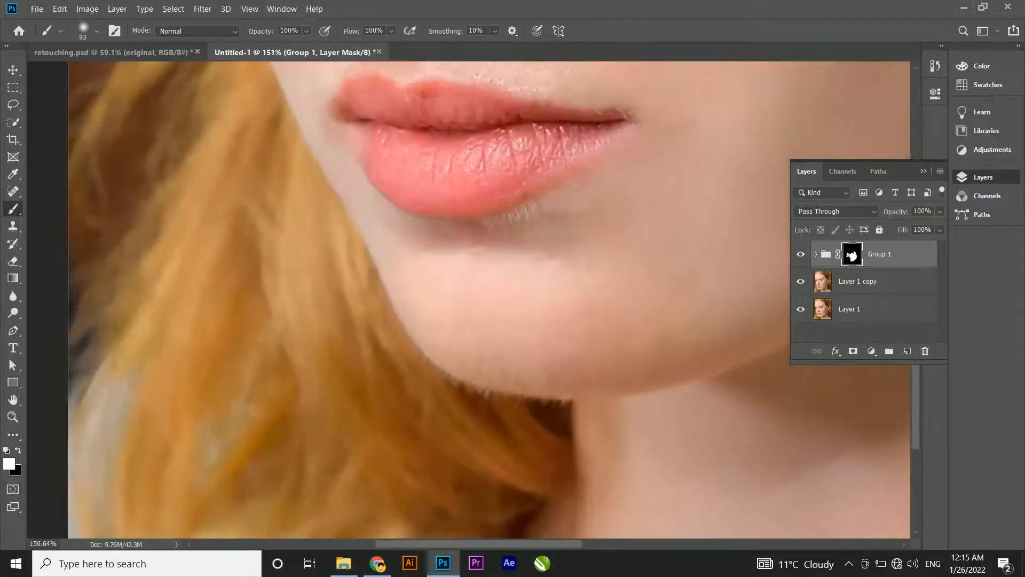
scroll(495, 295, "down", 2)
Paint white on the Group 1 mask over the skin above the upper lip and the far cheek with a 55 px brush.
scroll(494, 295, "up", 3)
mouse_move(494, 295)
left_mouse_down()
mouse_move(475, 295)
mouse_move(536, 349)
left_mouse_up()
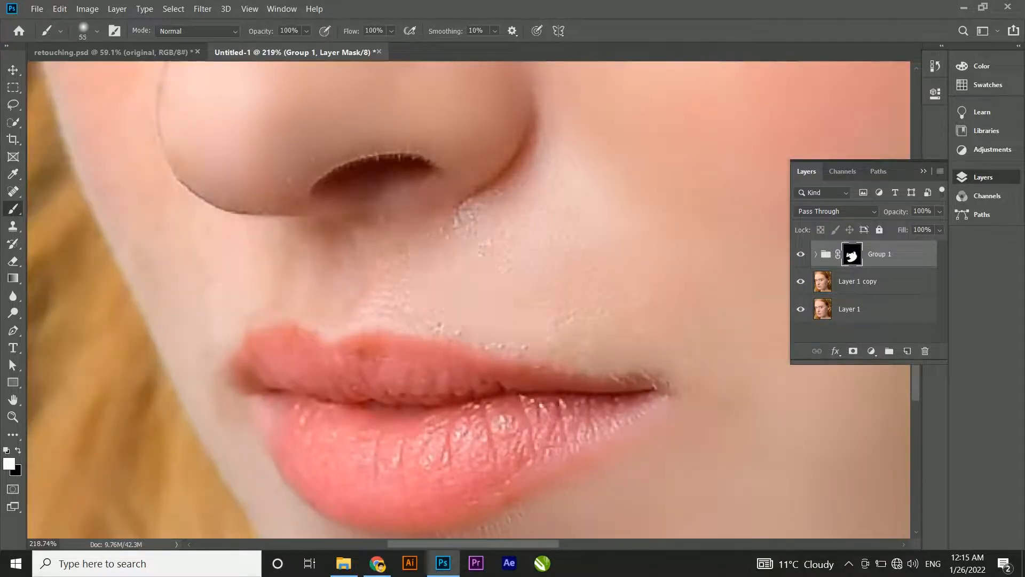
scroll(664, 286, "down", 2)
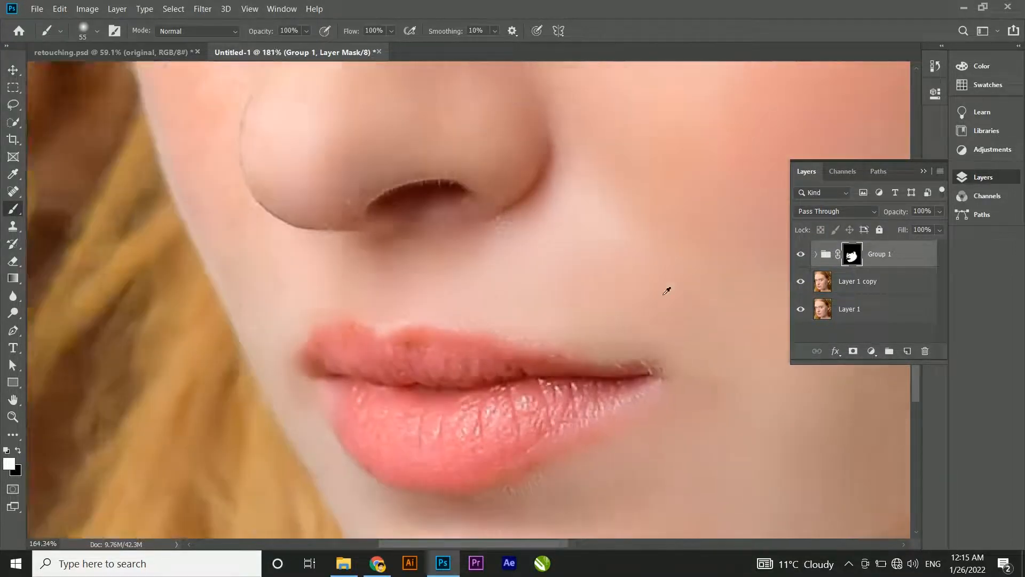
scroll(664, 287, "up", 5)
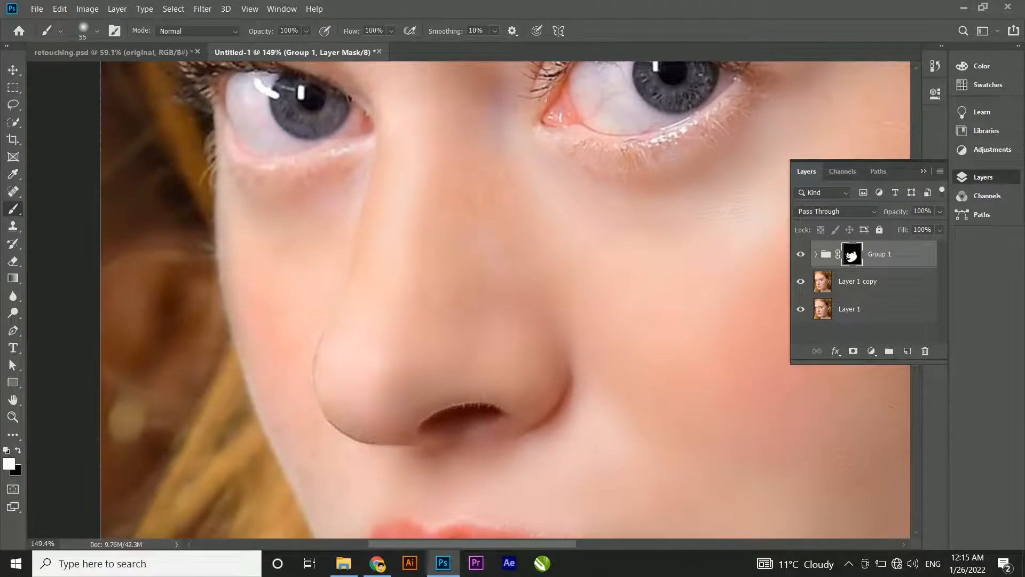
scroll(506, 299, "down", 1)
scroll(505, 299, "up", 2)
scroll(355, 395, "down", 5)
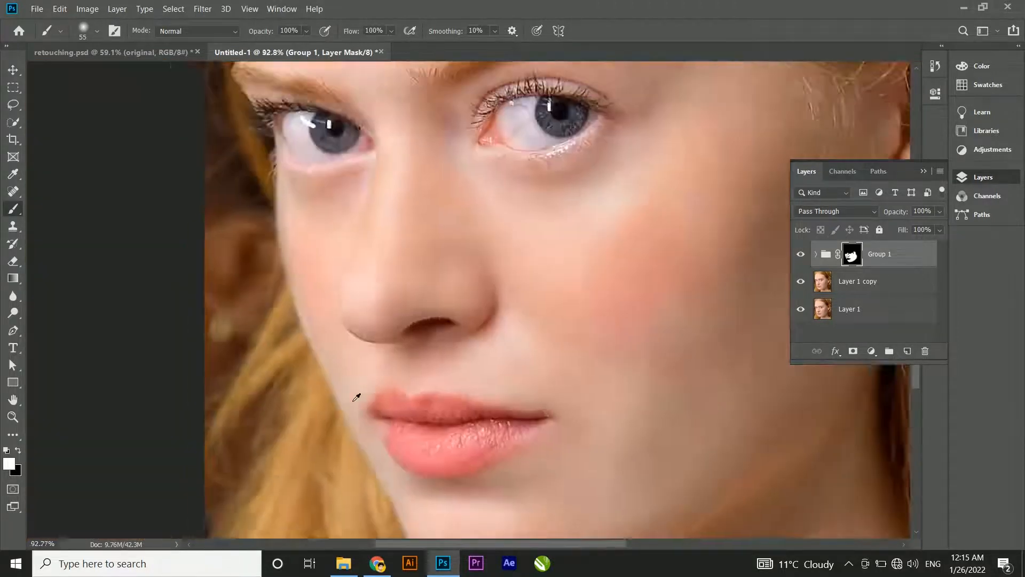
Paint white on the Group 1 mask over the forehead and temple with a 117 px brush.
scroll(327, 167, "up", 3)
right_click(404, 238, "alt")
left_click_drag(427, 239, 448, 239)
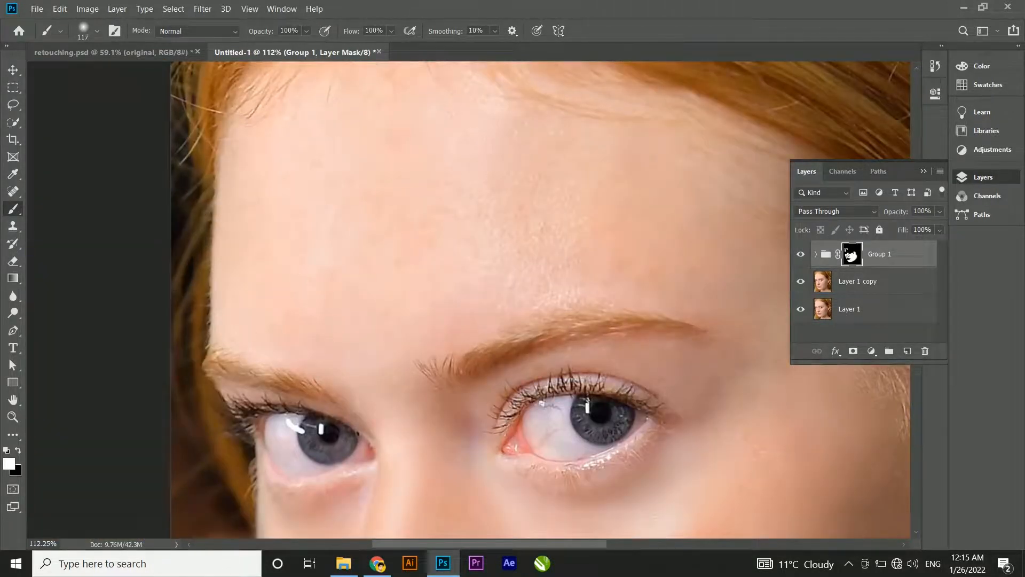
scroll(508, 279, "down", 4)
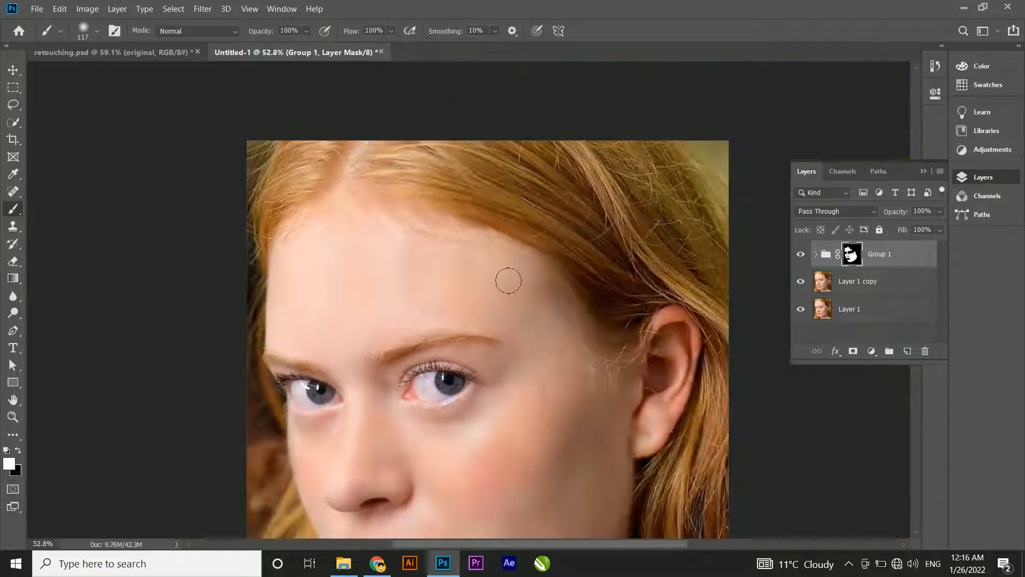
scroll(507, 279, "up", 2)
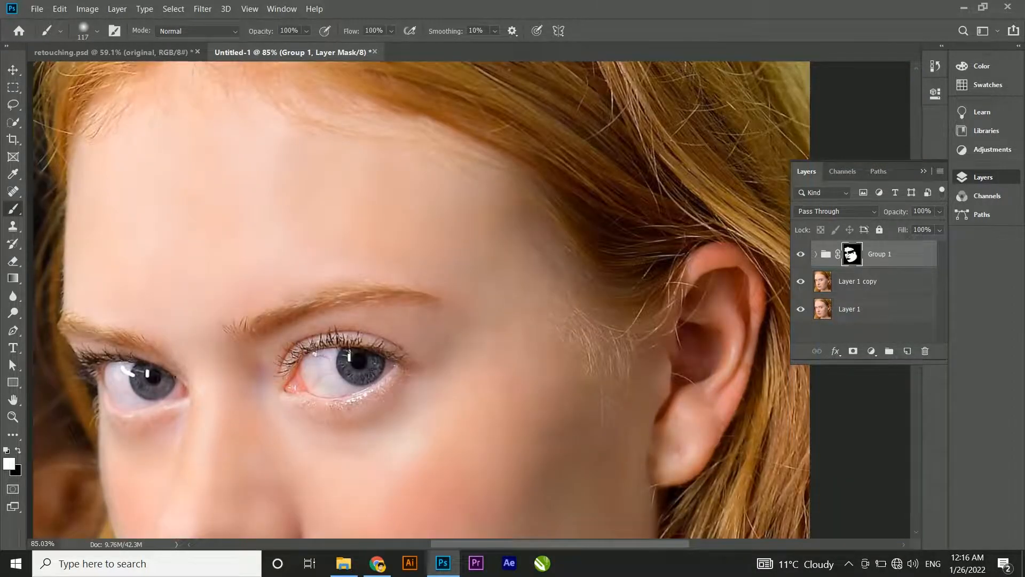
scroll(359, 362, "down", 3)
scroll(227, 247, "up", 3)
Paint white on the Group 1 mask over the skin around both eyes with a 32 px brush.
right_click(491, 141, "alt")
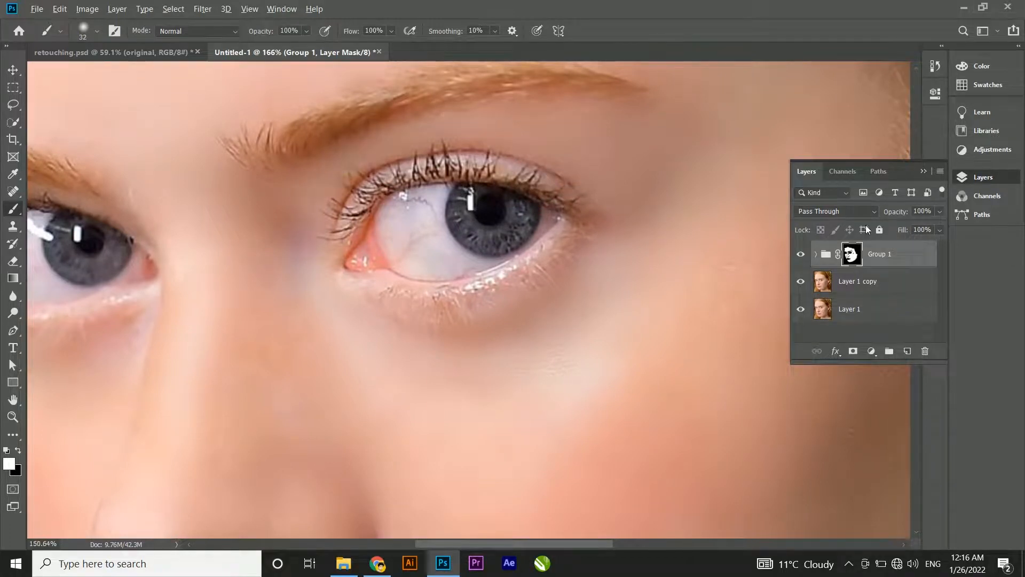
scroll(438, 322, "left", 3)
scroll(588, 215, "up", 2)
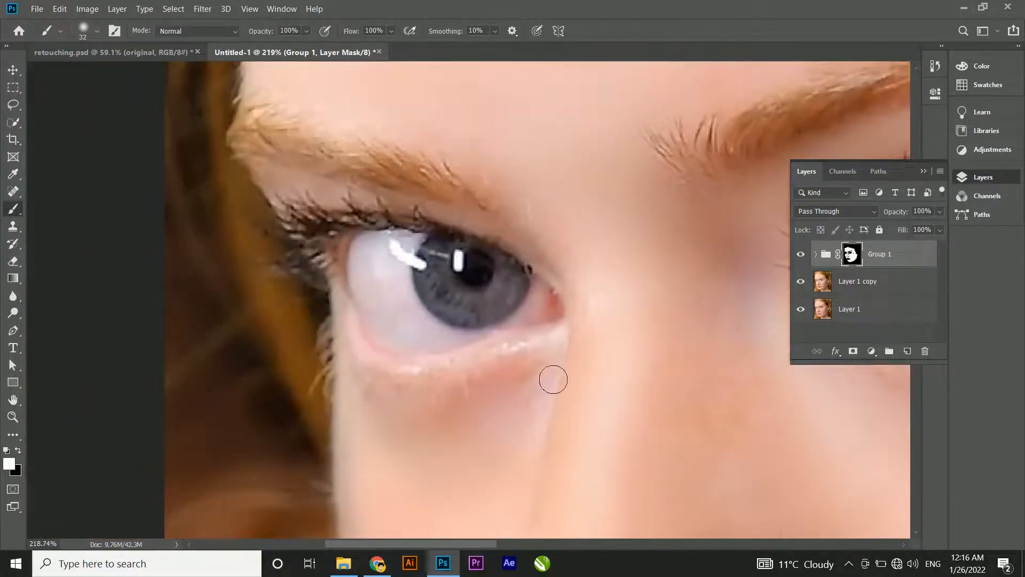
scroll(350, 464, "down", 3)
scroll(465, 389, "up", 2)
Paint white on the Group 1 mask over the jaw and neck with a 103 px brush.
scroll(427, 352, "down", 5)
left_click_drag(396, 315, 322, 435)
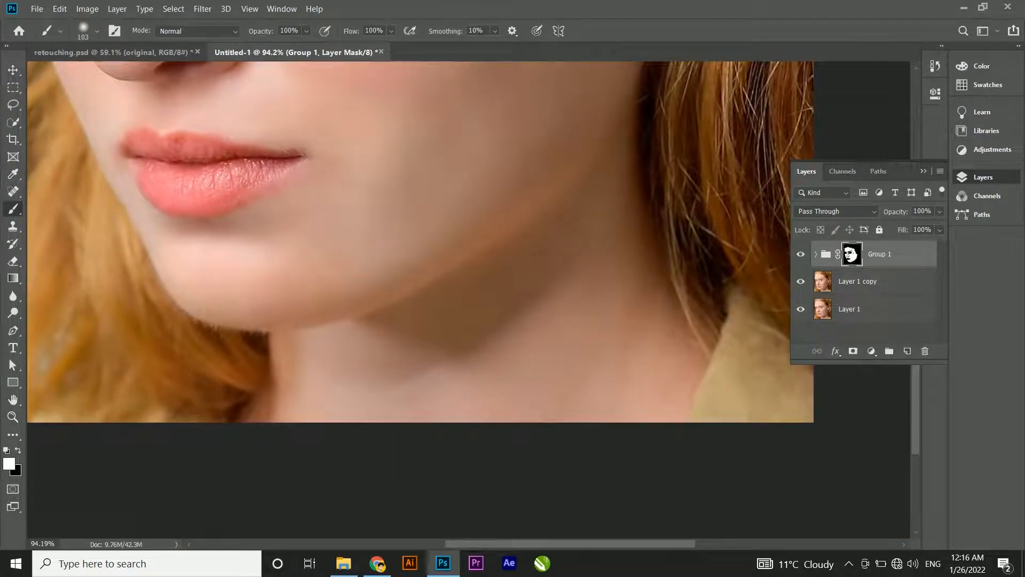
key("ctrl+0")
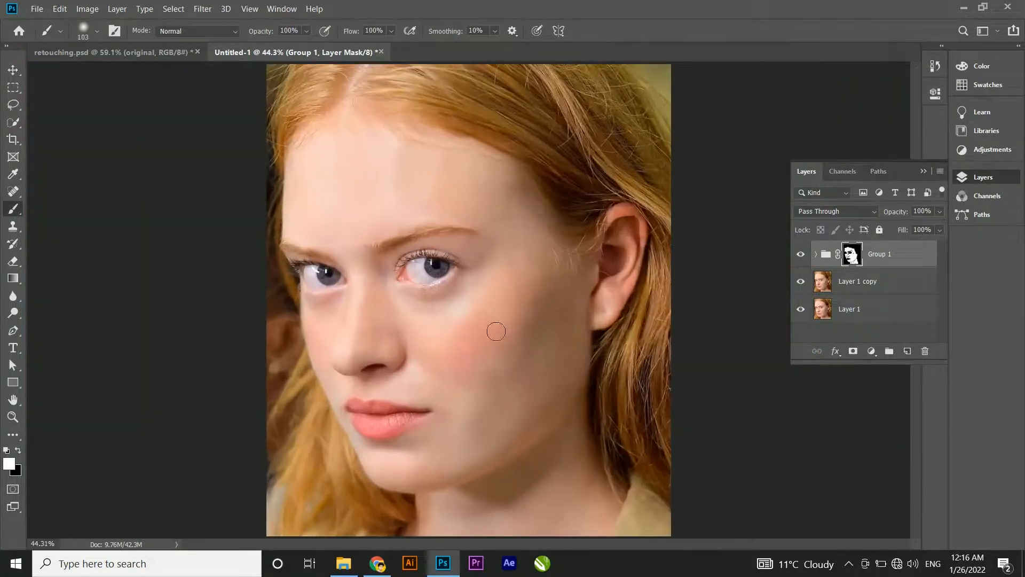
Switch to the Move tool and stamp all visible layers into a new merged layer above Group 1.
left_click(12, 69)
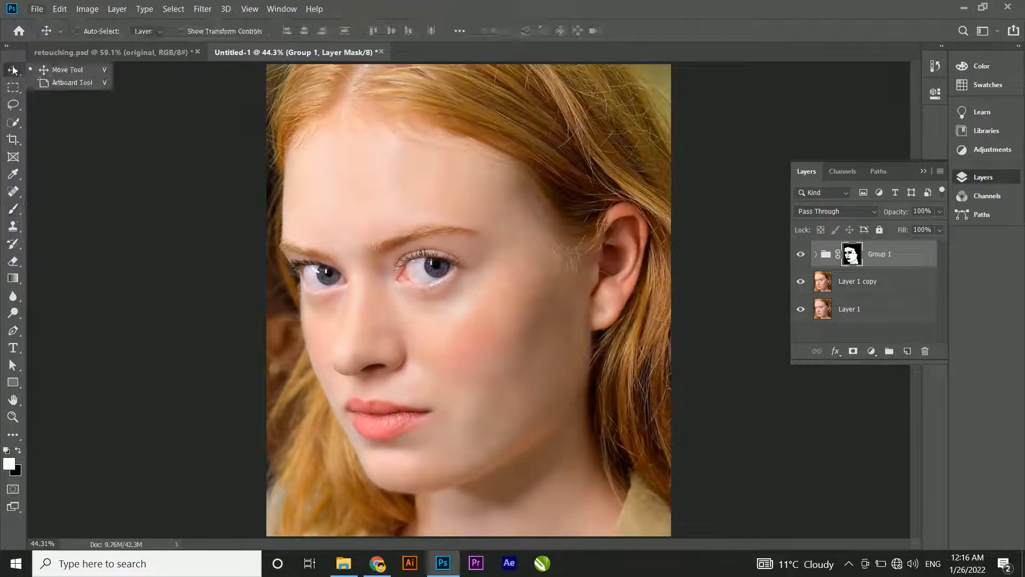
left_click(96, 77)
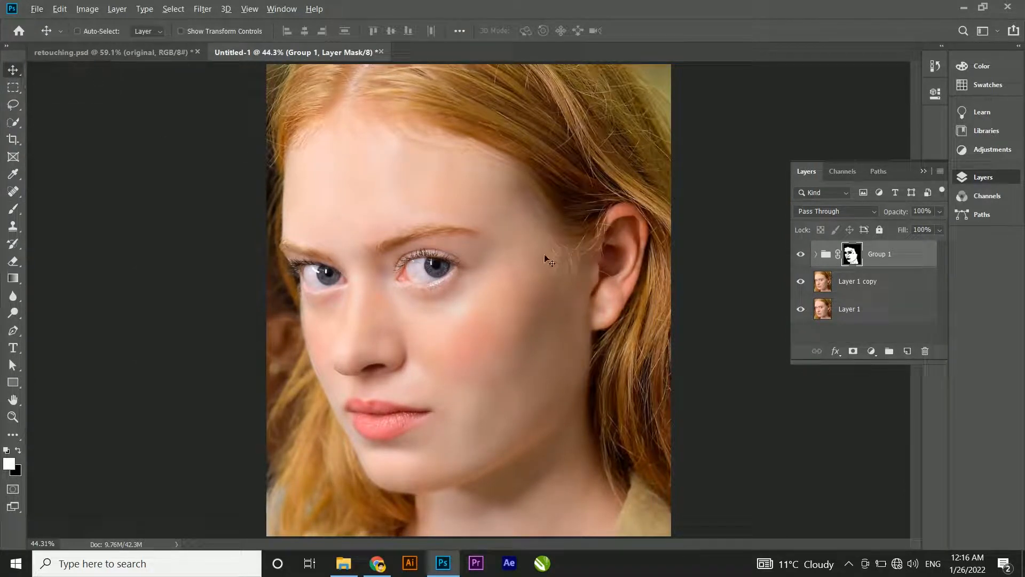
scroll(491, 351, "up", 1)
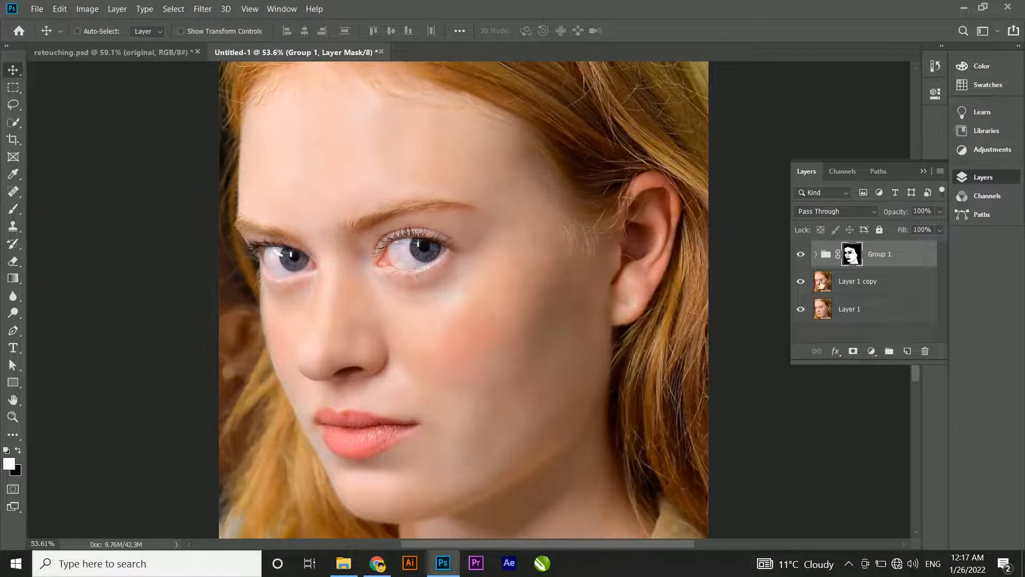
left_click(888, 262)
left_click(859, 286)
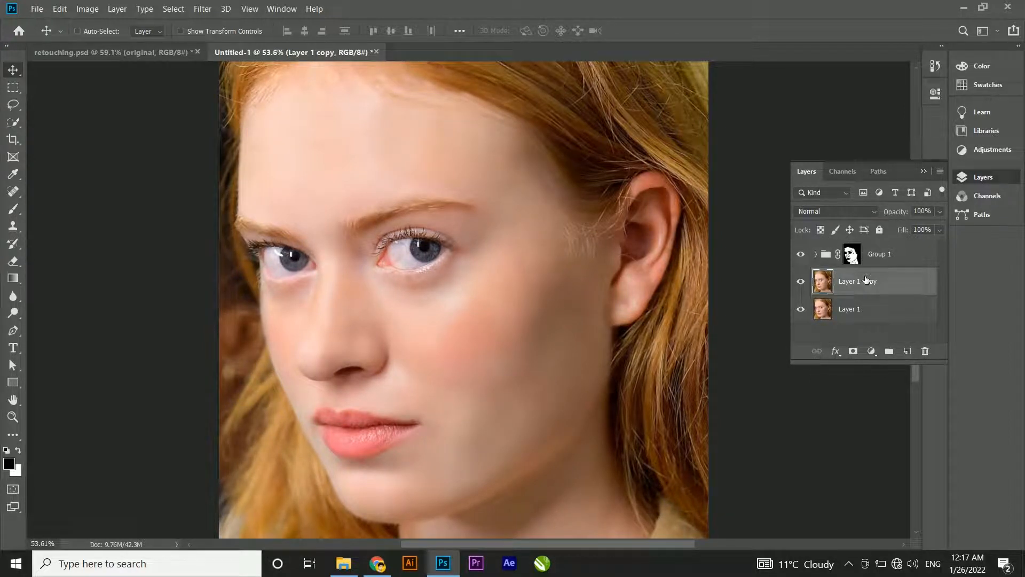
left_click(873, 256, "ctrl")
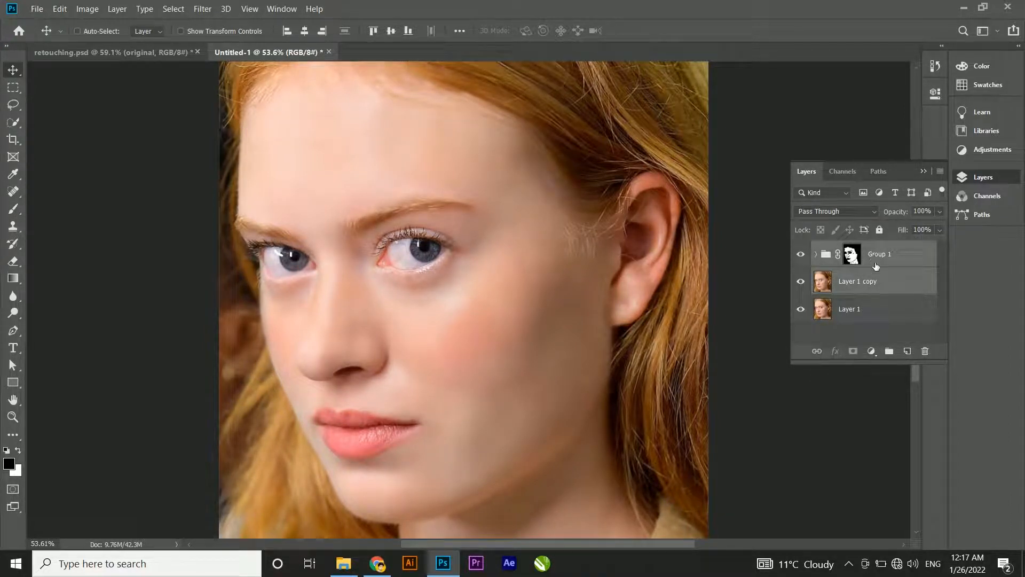
key("ctrl")
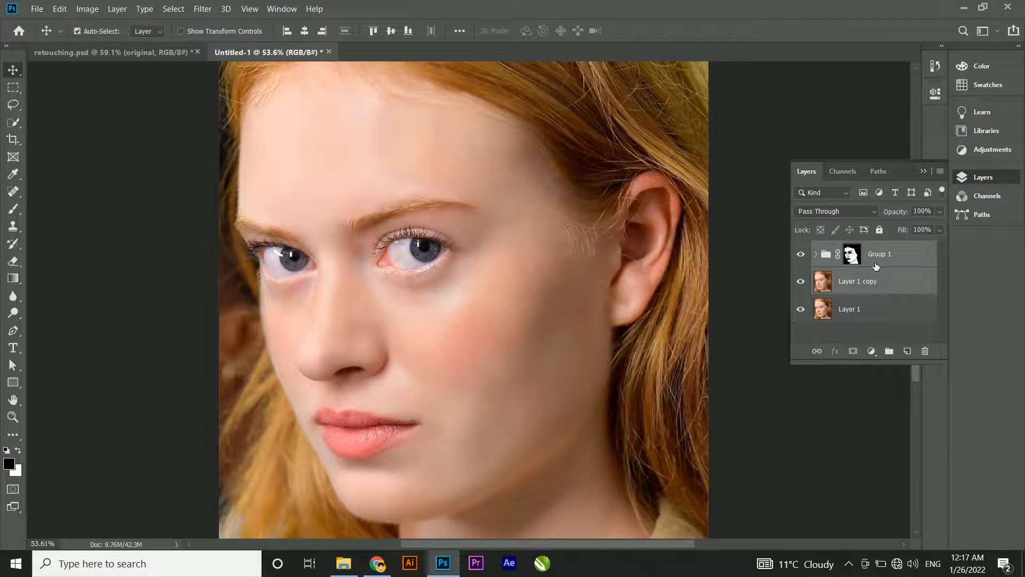
key("ctrl+alt+shift+e")
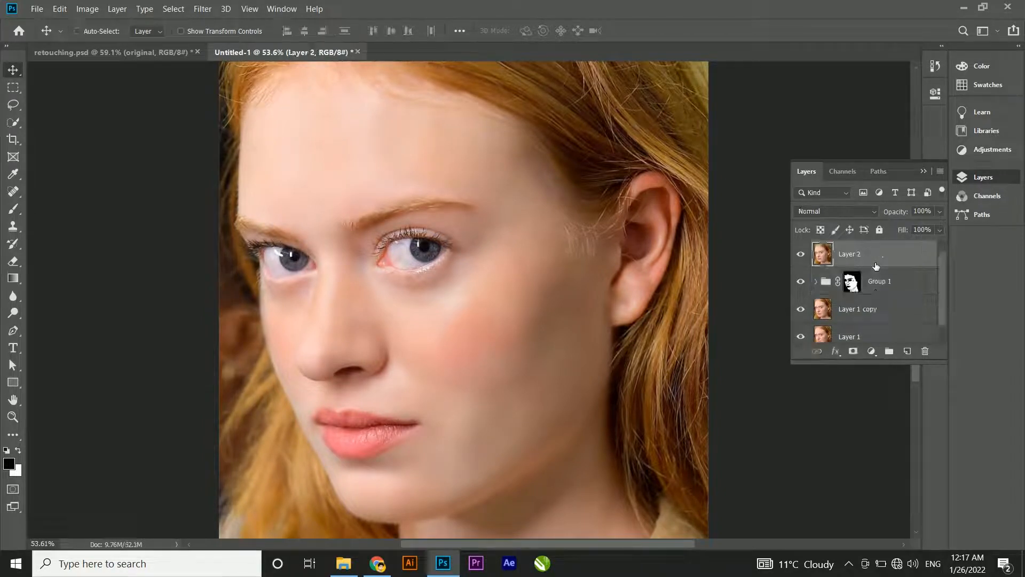
Delete Group 1 and Layer 1 copy, keeping only the merged layer and Layer 1.
left_click(876, 288)
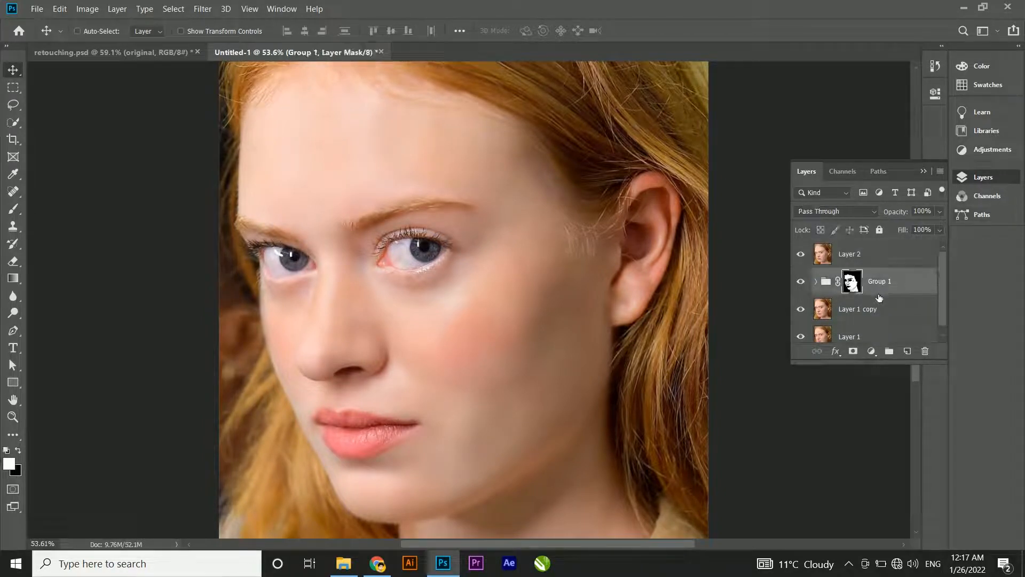
scroll(879, 299, "down", 1)
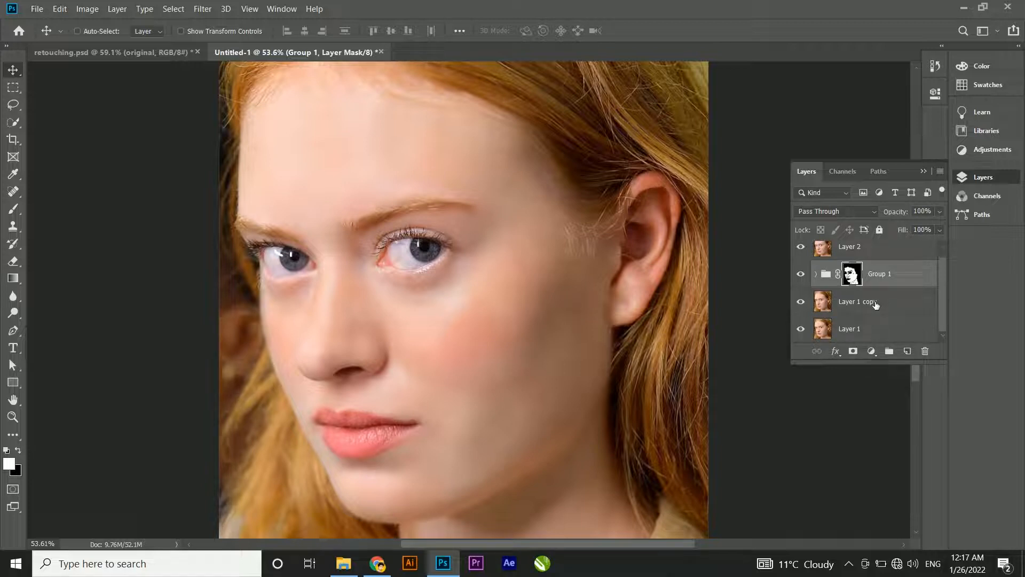
left_click(875, 303, "shift")
key("Delete")
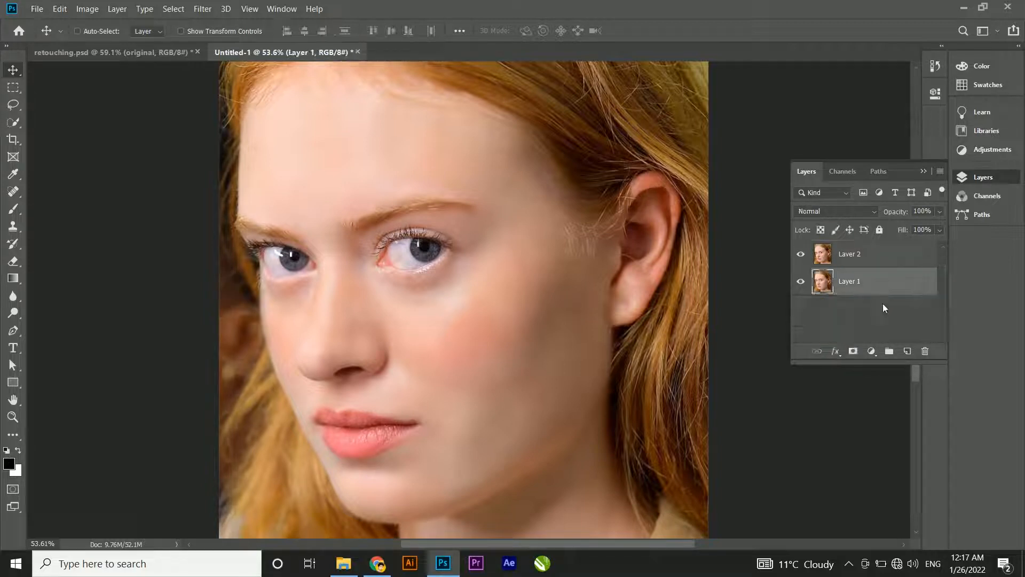
Duplicate Layer 2 and apply Smart Sharpen to the copy with amount 200%, radius 1.0 px, reduce noise 10% and Lens Blur removal.
left_click(865, 255)
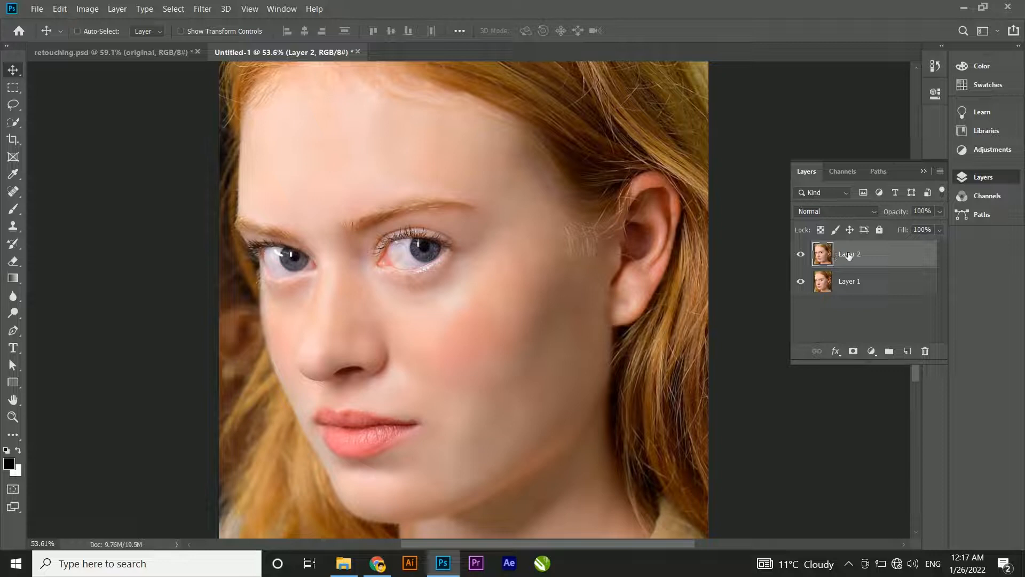
key("ctrl+j")
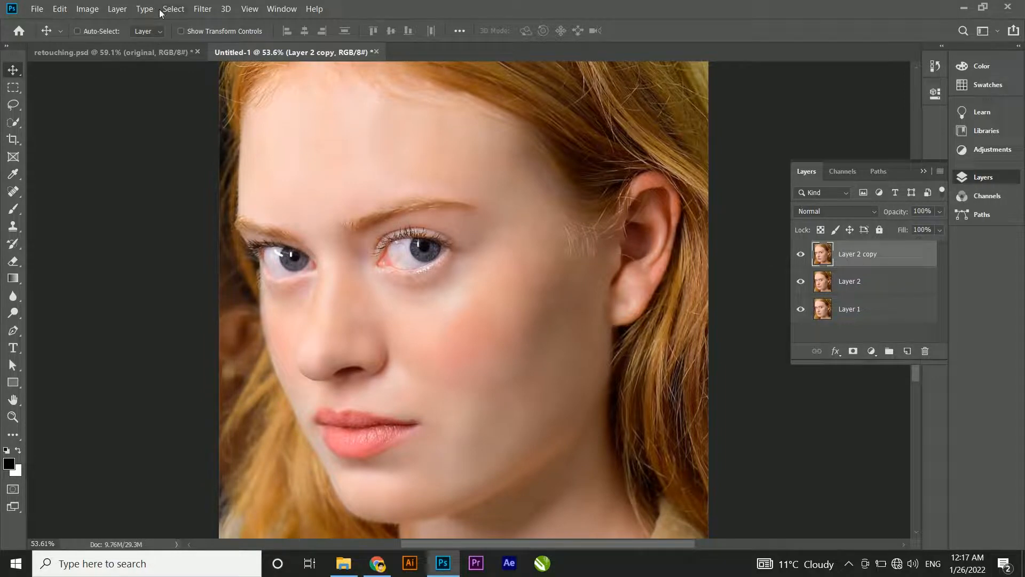
left_click(208, 9)
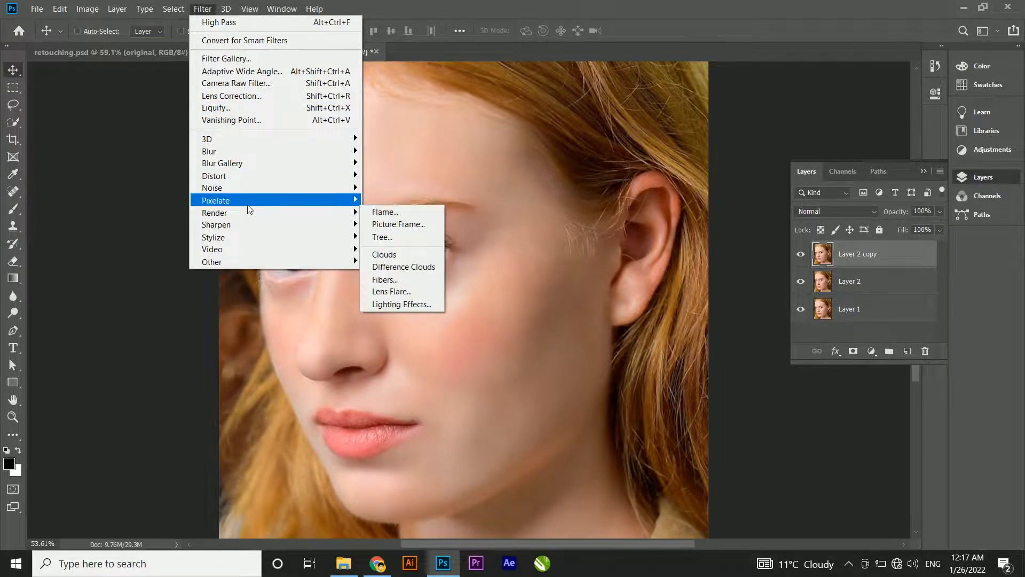
mouse_move(253, 225)
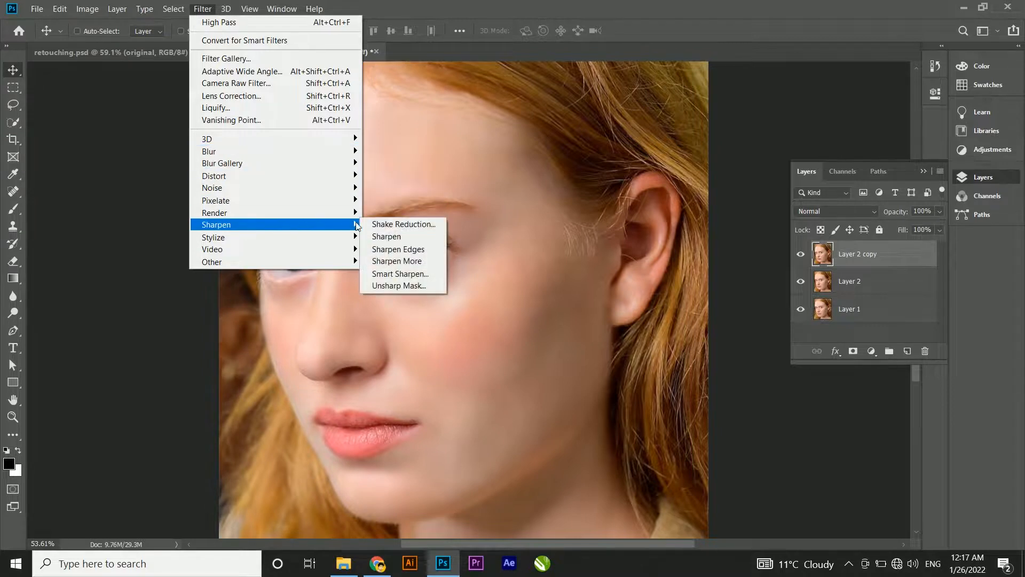
left_click(398, 273)
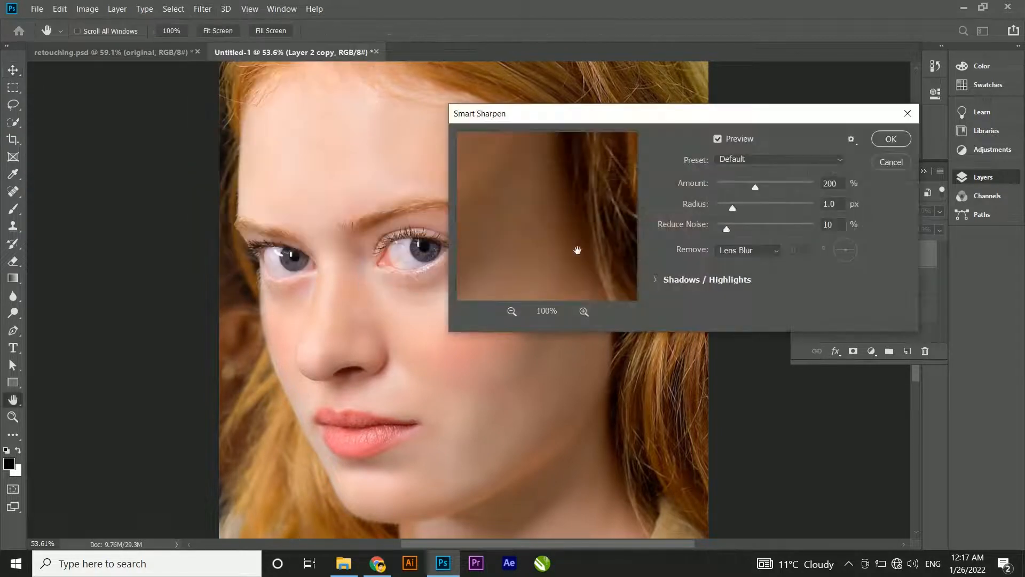
mouse_move(580, 202)
left_mouse_down()
mouse_move(610, 272)
mouse_move(480, 171)
mouse_move(524, 235)
mouse_move(531, 221)
mouse_move(574, 214)
left_mouse_up()
left_click_drag(507, 208, 565, 203)
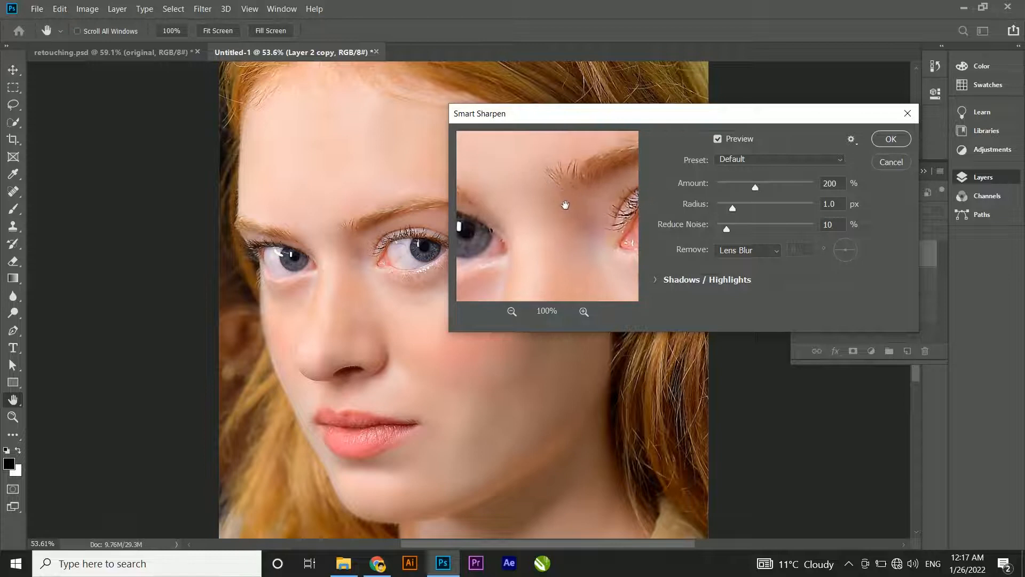
left_click(891, 139)
Compare the eye area with and without the sharpened layer, and merge Layer 2 copy with Layer 2.
scroll(352, 297, "up", 5)
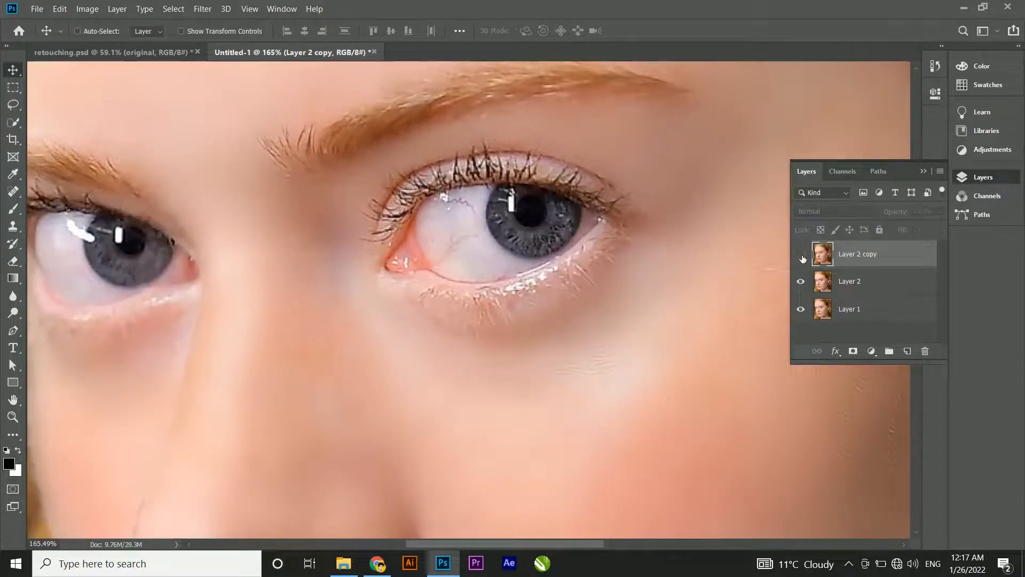
left_click(865, 285, "shift")
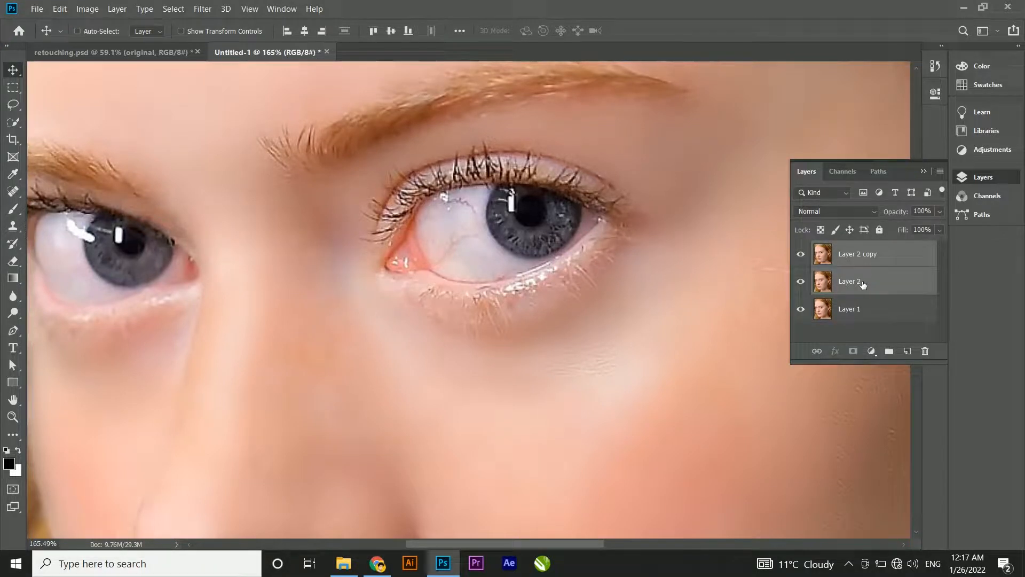
key("ctrl+e")
scroll(495, 264, "down", 3)
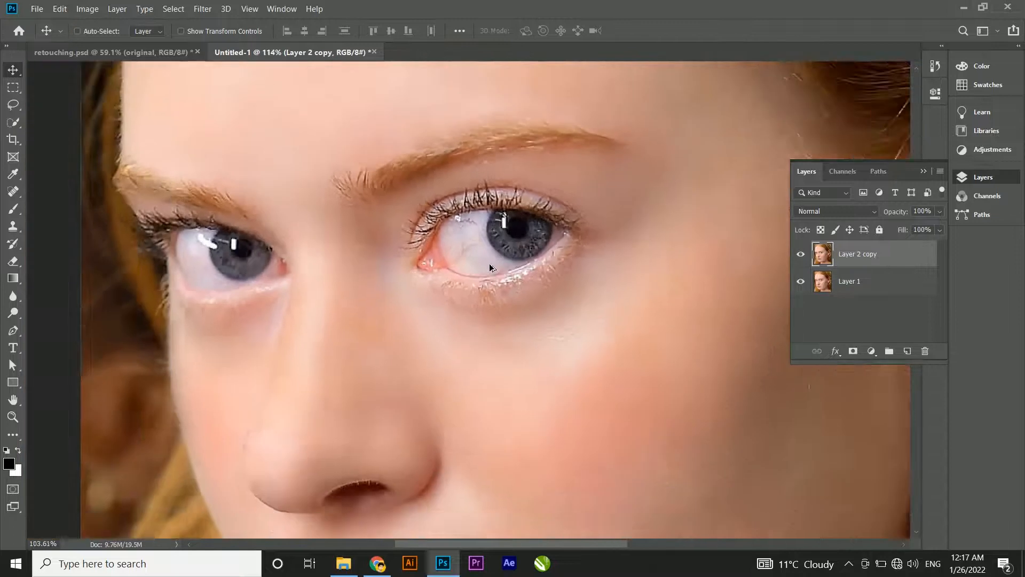
scroll(496, 264, "down", 1)
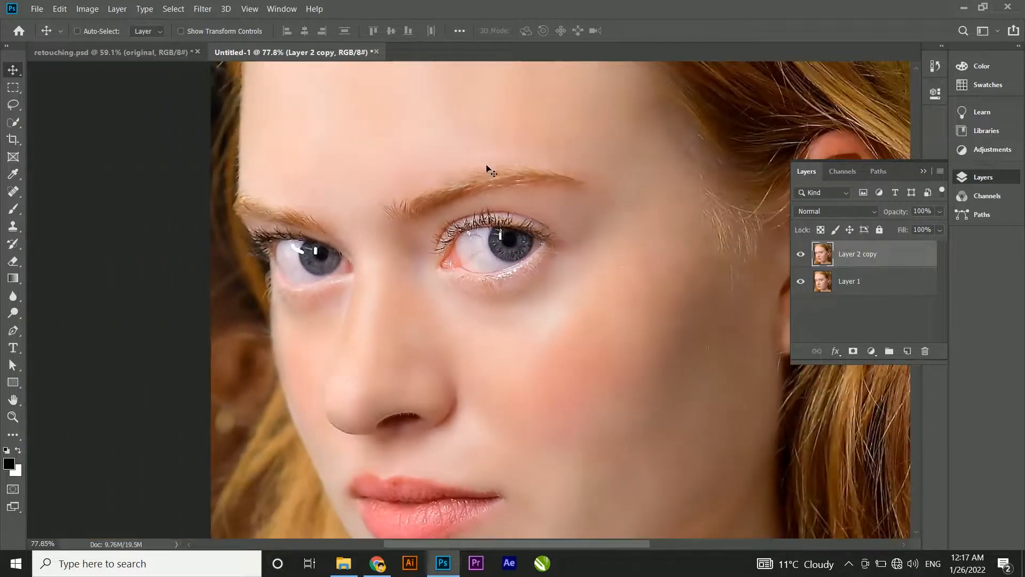
scroll(430, 225, "down", 3)
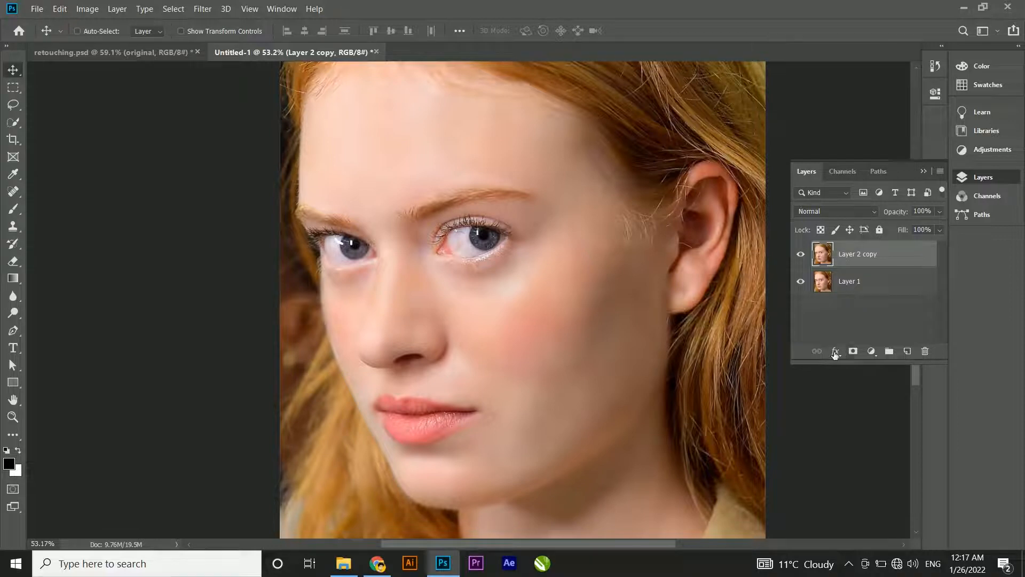
Add a Curves adjustment with a gentle RGB S-curve, slightly lifting the highlights and lowering the shadows around a fixed midpoint.
left_click(871, 351)
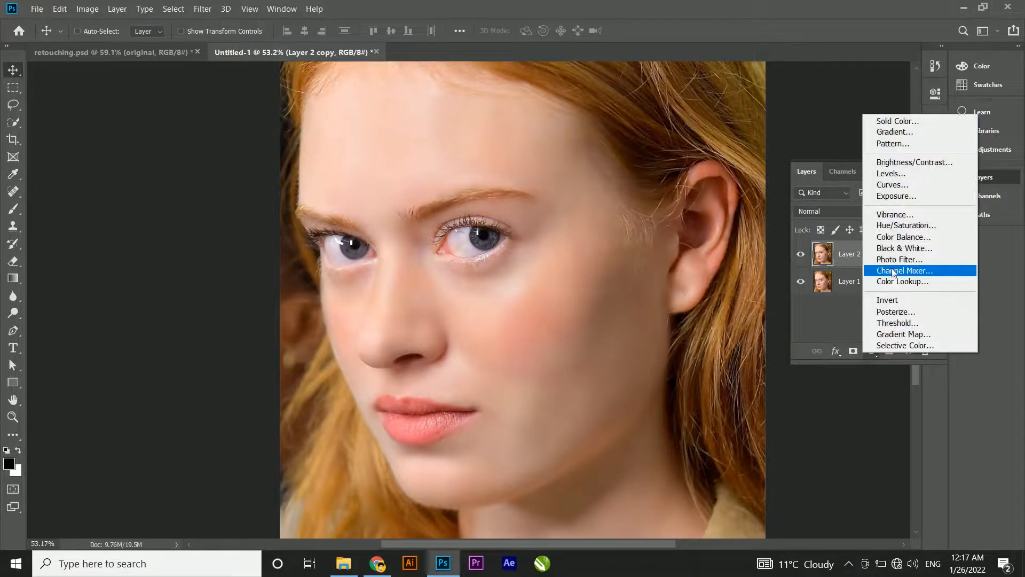
left_click(891, 185)
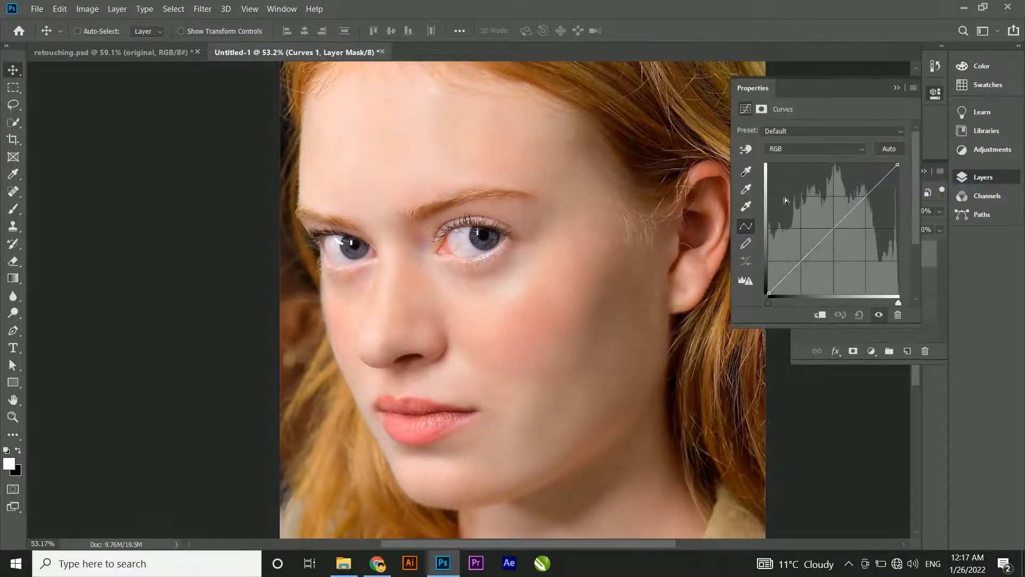
left_click(835, 229)
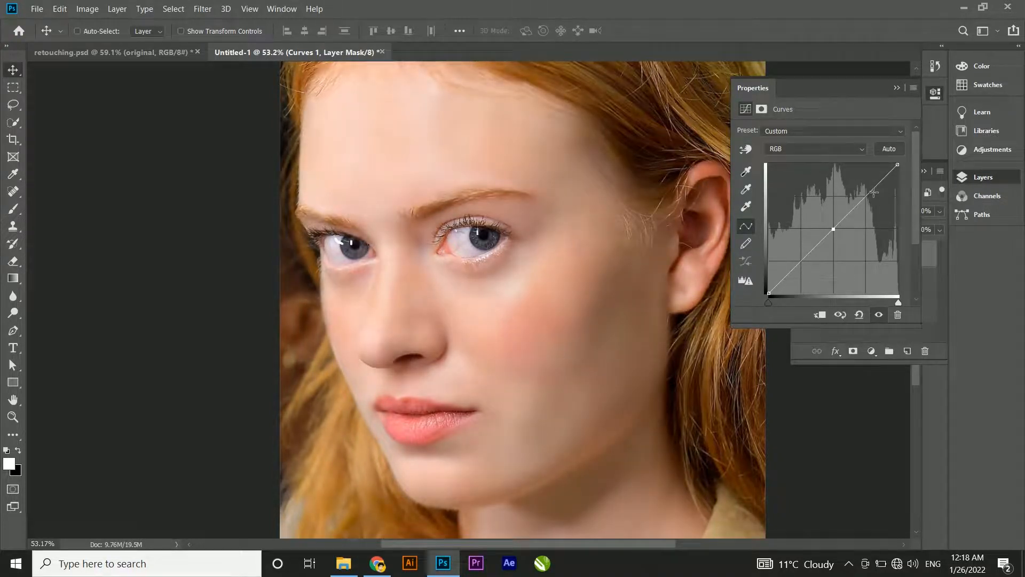
left_click_drag(873, 192, 863, 188)
left_click_drag(803, 263, 803, 267)
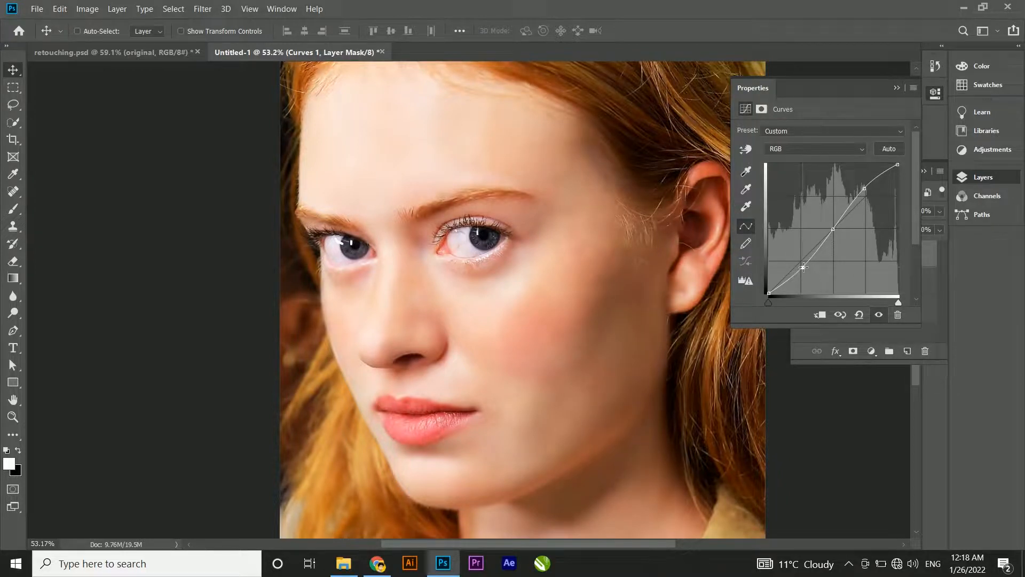
left_click_drag(802, 267, 801, 263)
left_click_drag(864, 188, 864, 192)
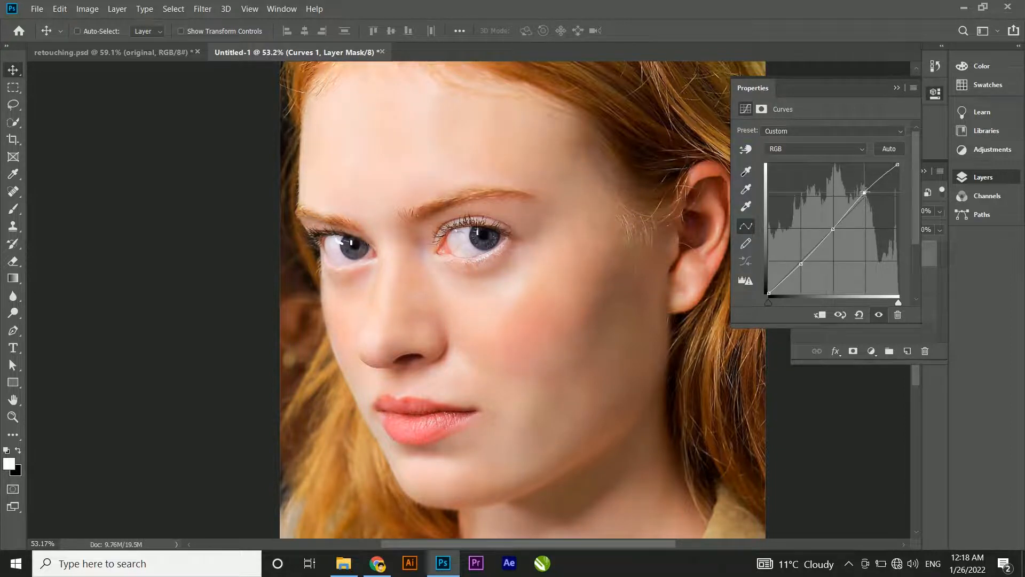
left_click(896, 89)
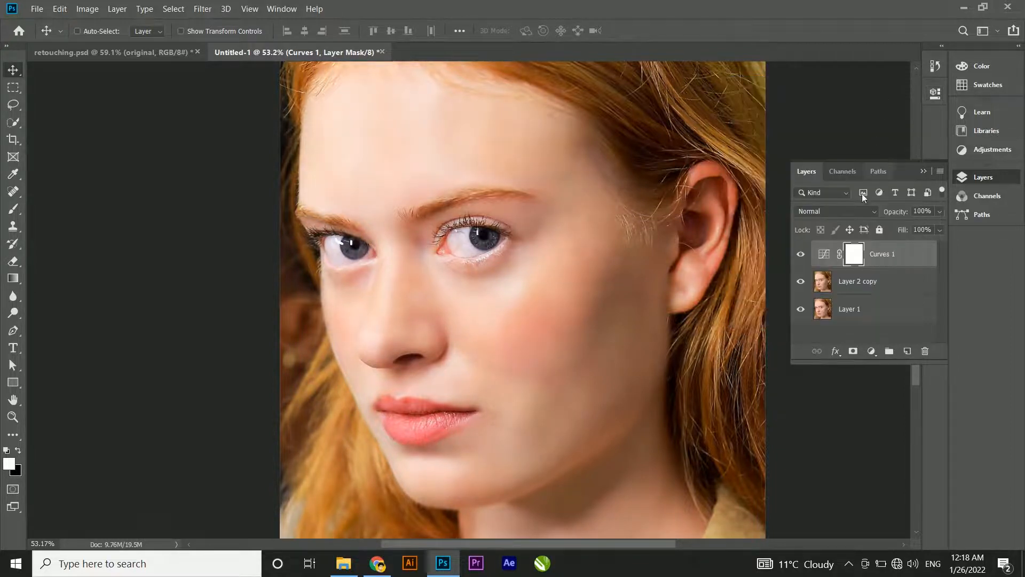
Merge the Curves adjustment with Layer 2 copy and add a new empty layer on top.
left_click(858, 287)
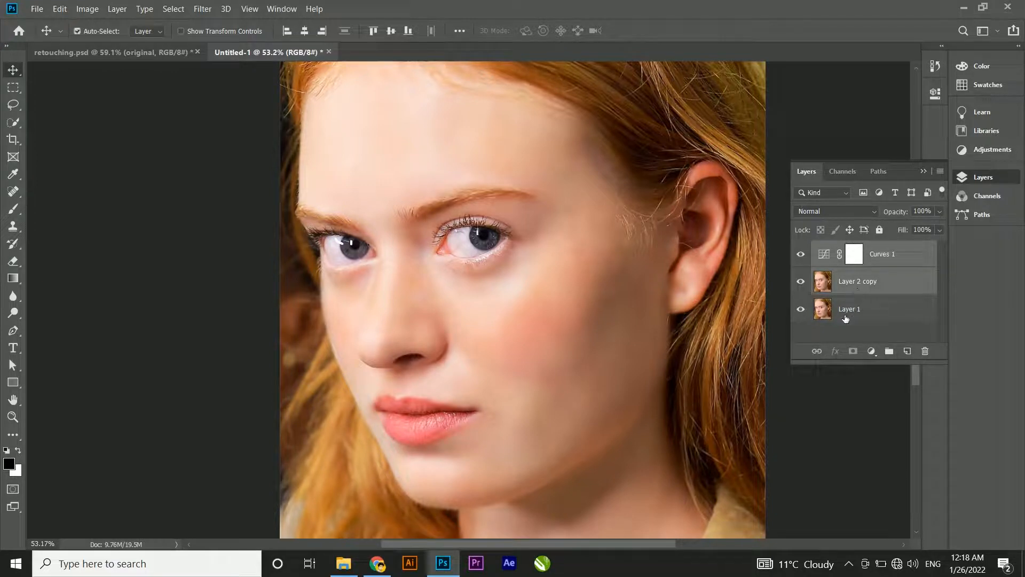
key("ctrl+e")
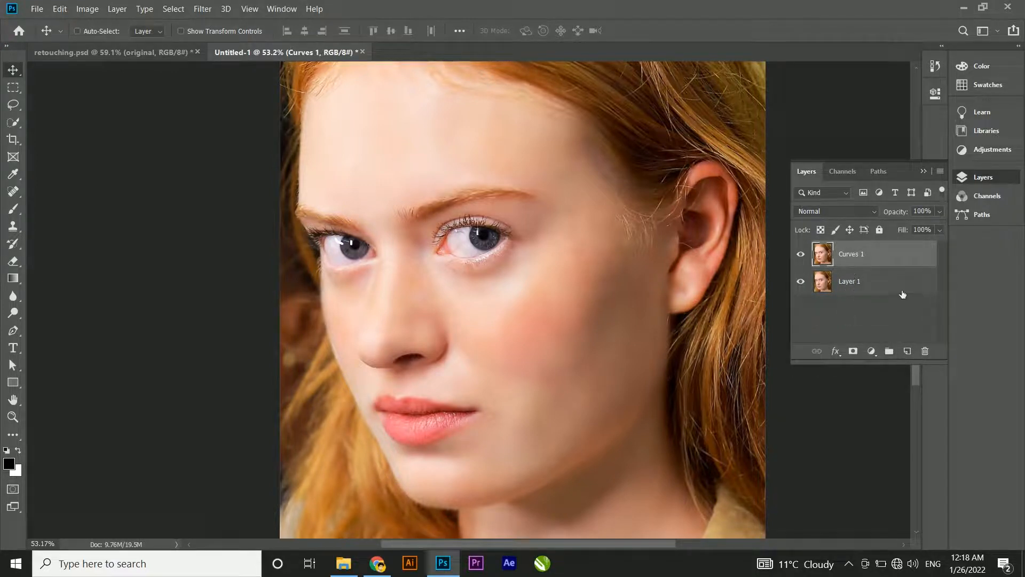
left_click(906, 351)
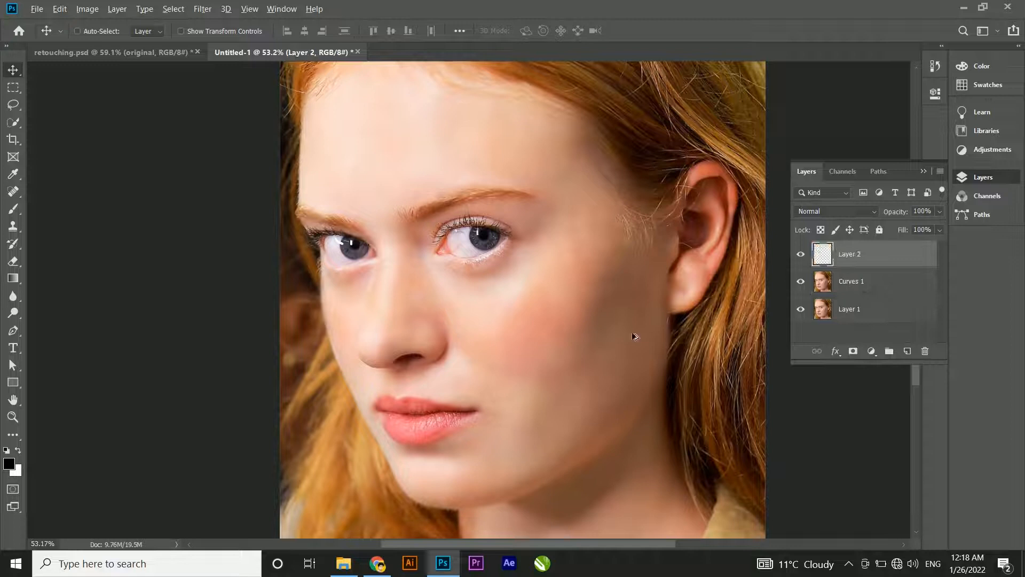
Choose the Brush tool and set the foreground colour to a bright red for painting the lips.
scroll(411, 433, "up", 5)
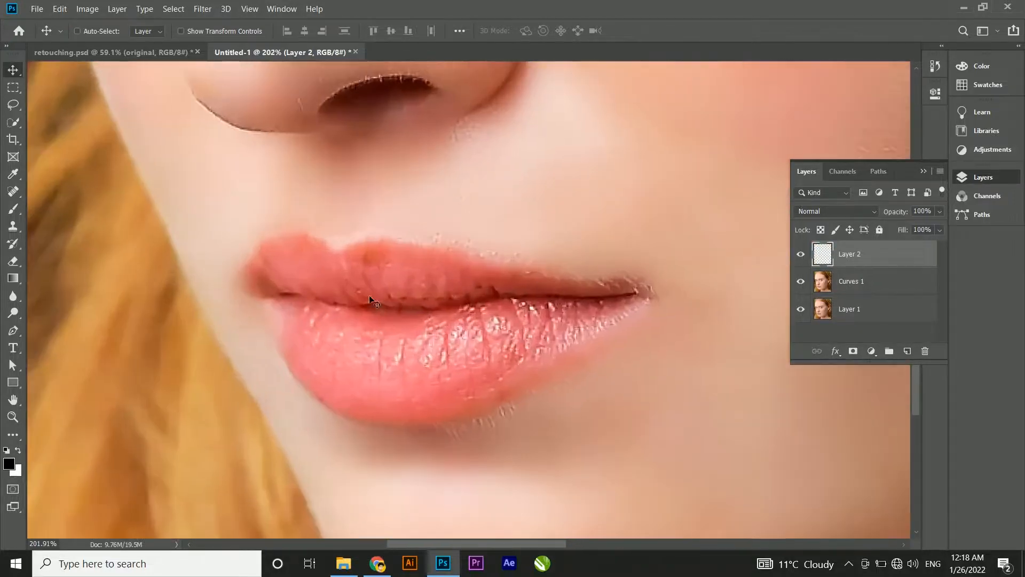
left_click(13, 208)
left_click(53, 205)
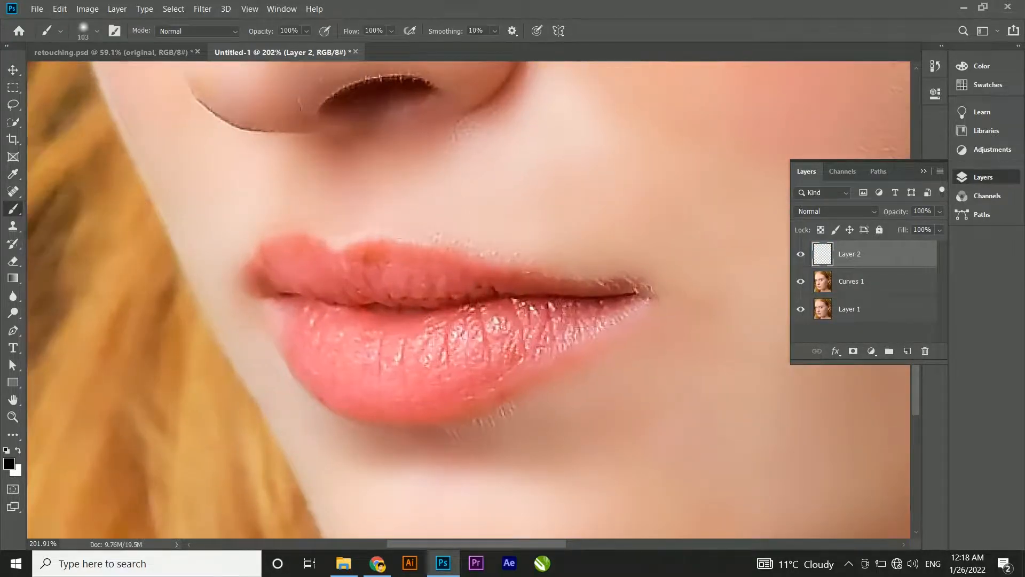
left_click(8, 467)
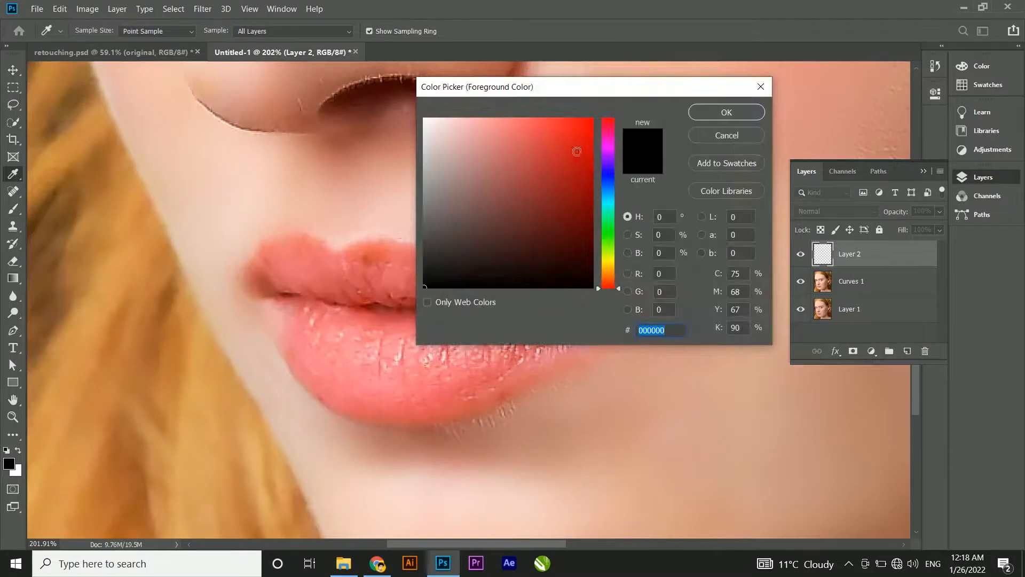
type("f22828")
left_click(566, 128)
left_click(724, 112)
key("b")
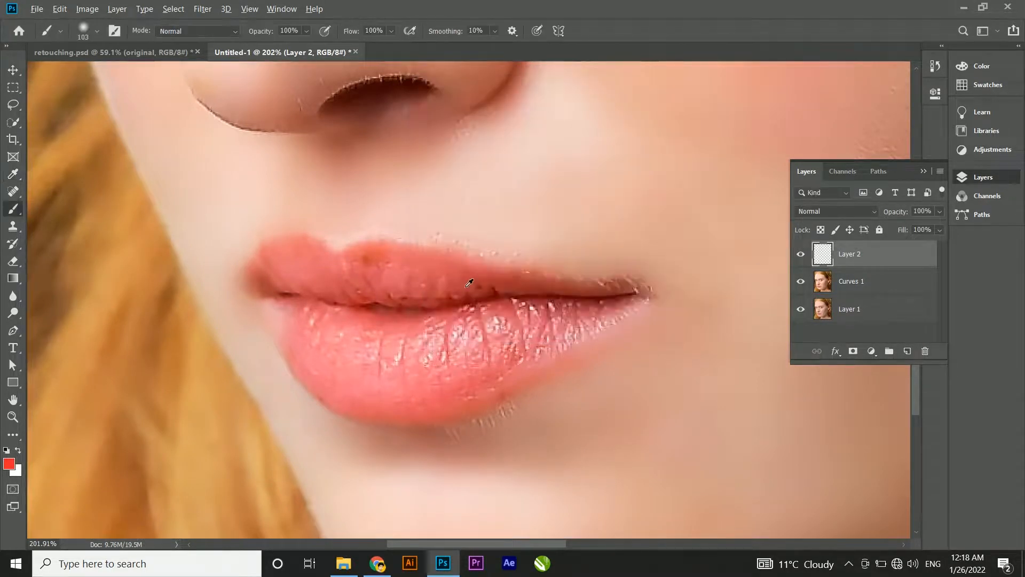
Paint solid red over both lips on Layer 2 from corner to corner, following the lip outline and covering the lower edge.
mouse_move(382, 288)
left_mouse_down()
mouse_move(444, 292)
mouse_move(417, 263)
mouse_move(559, 296)
mouse_move(641, 294)
left_mouse_up()
mouse_move(592, 316)
left_mouse_down()
mouse_move(469, 376)
mouse_move(427, 383)
mouse_move(381, 381)
mouse_move(328, 341)
left_mouse_up()
mouse_move(262, 289)
left_mouse_down()
mouse_move(284, 251)
mouse_move(326, 252)
mouse_move(341, 265)
mouse_move(409, 262)
mouse_move(306, 277)
mouse_move(281, 293)
mouse_move(293, 274)
mouse_move(326, 281)
mouse_move(270, 285)
mouse_move(318, 362)
mouse_move(344, 379)
mouse_move(339, 353)
left_mouse_up()
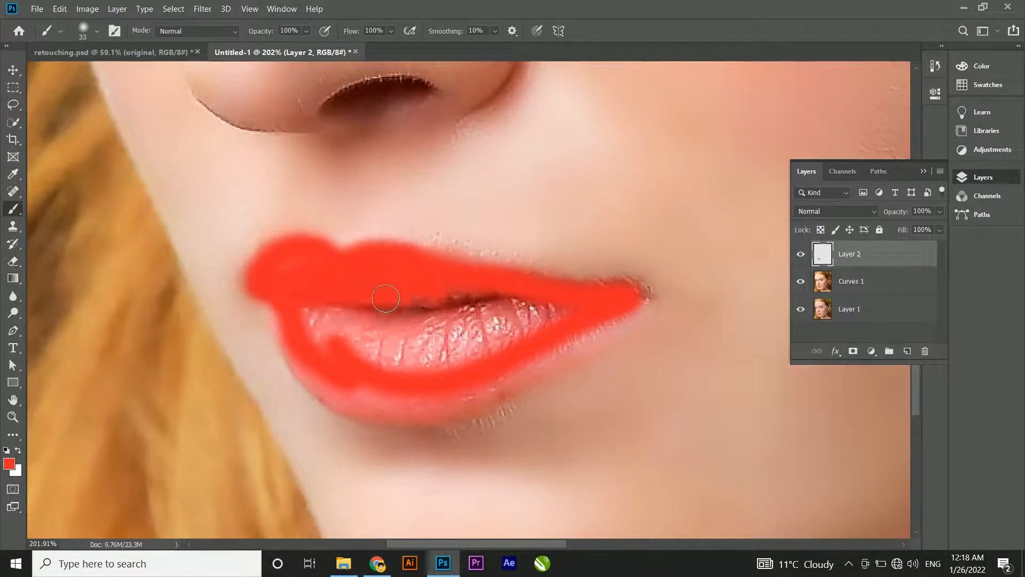
mouse_move(284, 267)
left_mouse_down()
mouse_move(337, 287)
mouse_move(531, 308)
left_mouse_up()
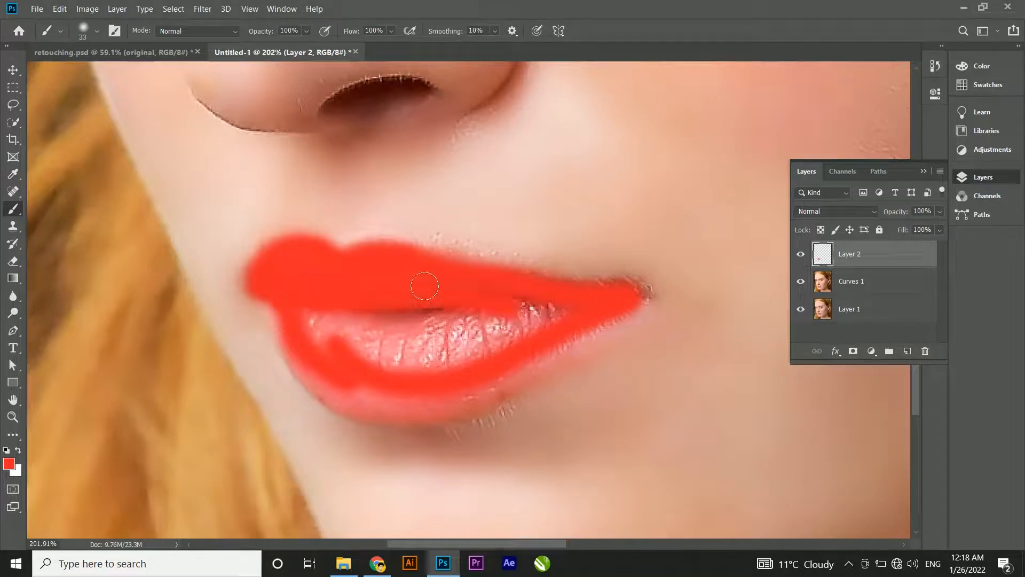
mouse_move(424, 286)
left_mouse_down()
mouse_move(512, 309)
mouse_move(577, 310)
mouse_move(463, 364)
mouse_move(369, 368)
mouse_move(320, 310)
mouse_move(372, 311)
mouse_move(309, 320)
mouse_move(367, 359)
mouse_move(358, 345)
mouse_move(449, 347)
mouse_move(524, 315)
mouse_move(434, 293)
mouse_move(433, 332)
left_mouse_up()
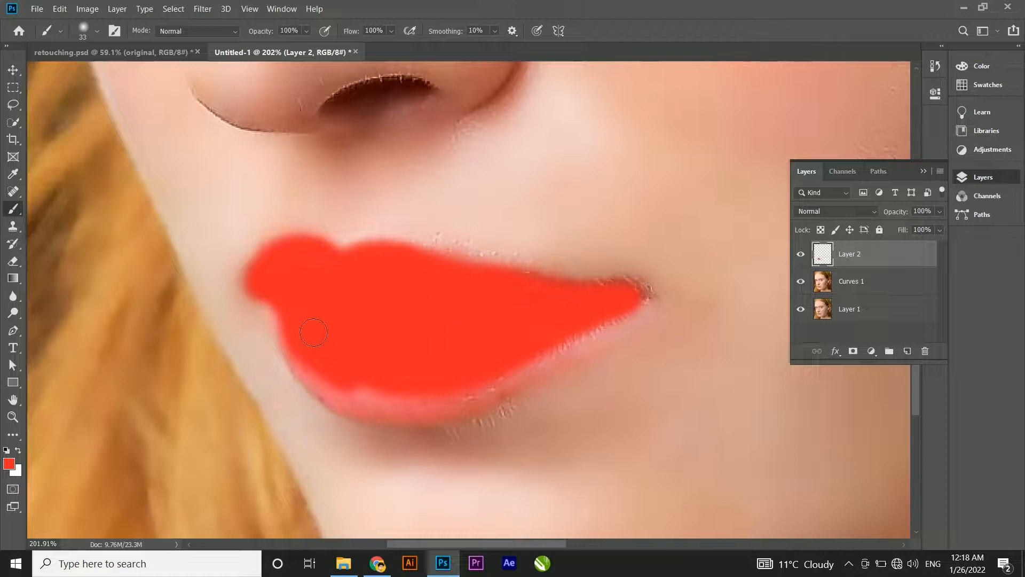
mouse_move(302, 341)
left_mouse_down()
mouse_move(307, 374)
mouse_move(342, 394)
mouse_move(422, 408)
mouse_move(356, 391)
mouse_move(317, 335)
left_mouse_up()
mouse_move(348, 401)
left_mouse_down()
mouse_move(374, 411)
mouse_move(456, 415)
mouse_move(565, 361)
mouse_move(638, 306)
mouse_move(637, 340)
left_mouse_up()
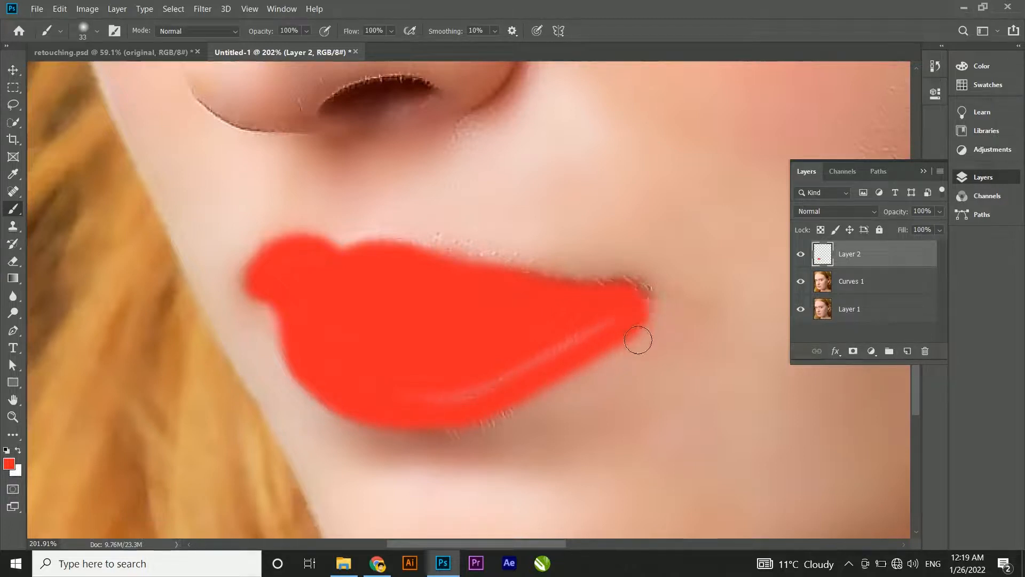
key("ctrl+z")
mouse_move(599, 317)
left_mouse_down()
mouse_move(505, 380)
mouse_move(456, 402)
mouse_move(393, 408)
left_mouse_up()
mouse_move(607, 319)
left_mouse_down()
mouse_move(536, 368)
mouse_move(487, 384)
left_mouse_up()
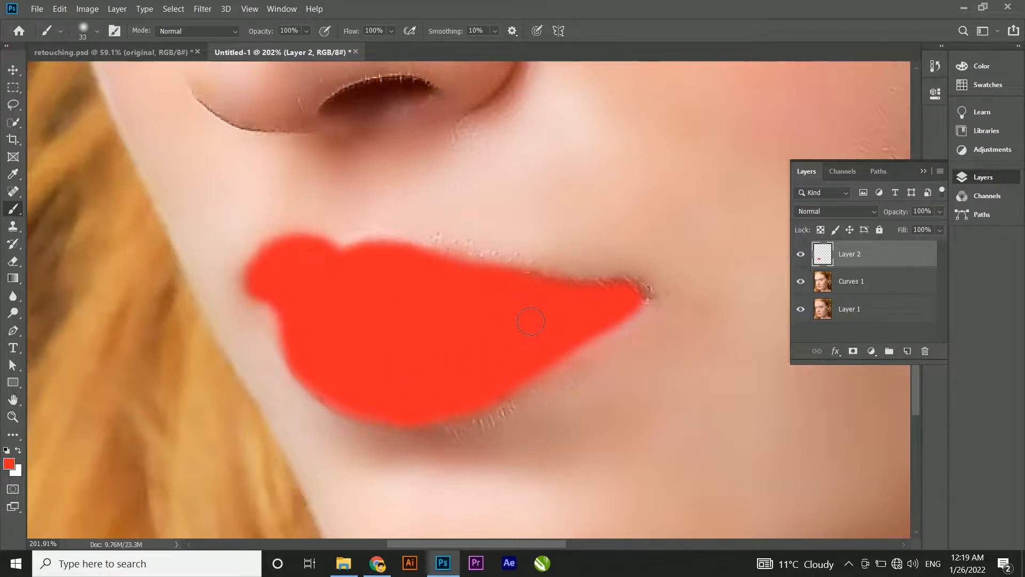
In Layer 2's blending options, split the Underlying Layer sliders to 0/88 and 131/255 and set the blend mode to Vivid Light.
scroll(512, 349, "down", 2)
scroll(494, 356, "down", 3)
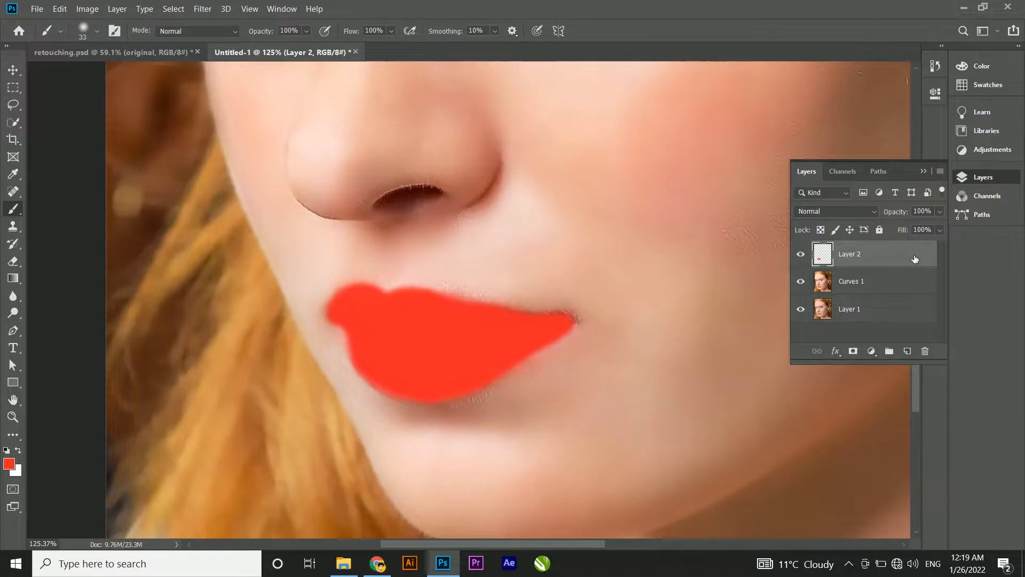
double_click(914, 258)
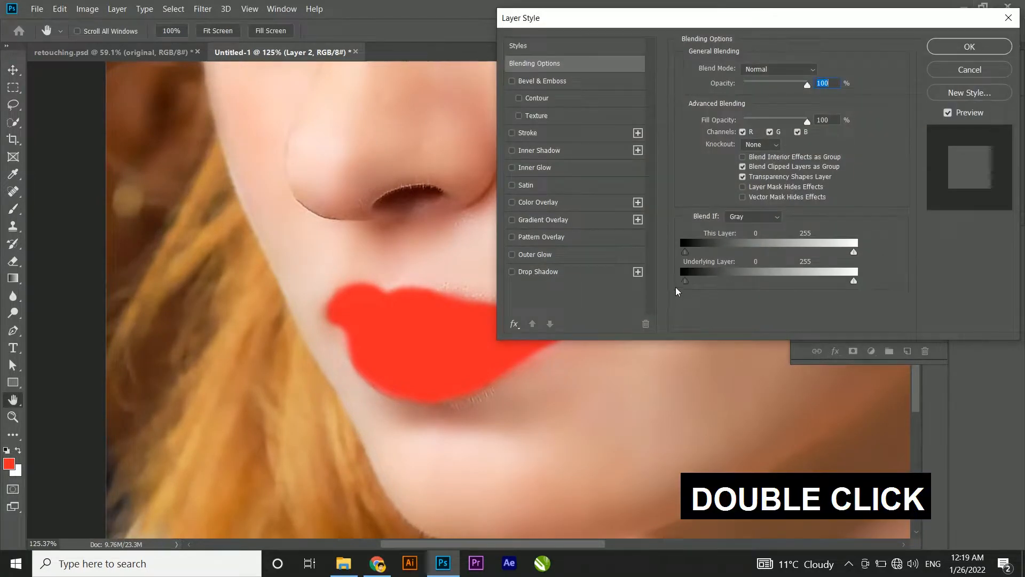
left_click_drag(686, 281, 738, 282)
left_click_drag(853, 281, 744, 282)
left_click(772, 70)
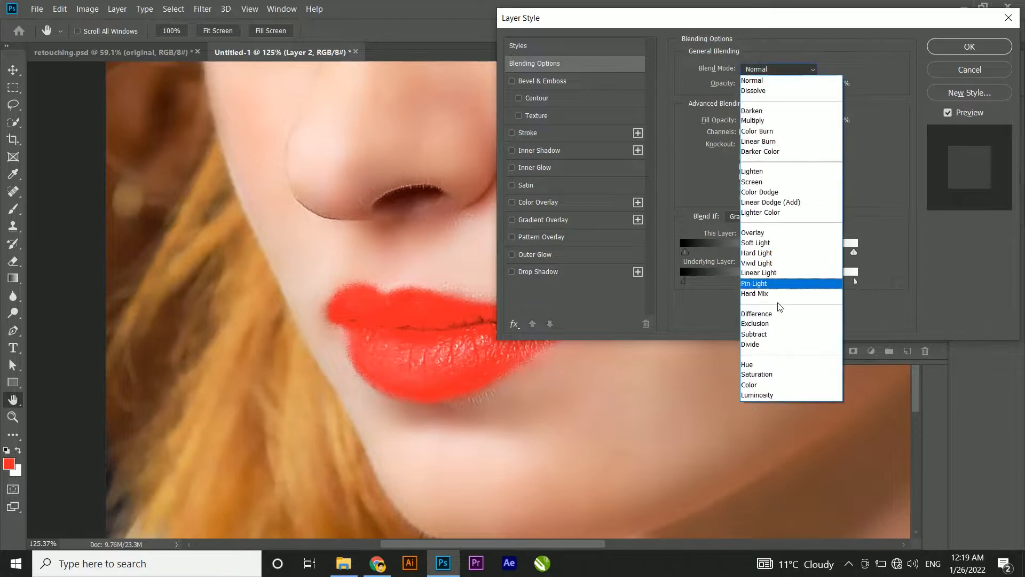
left_click(773, 264)
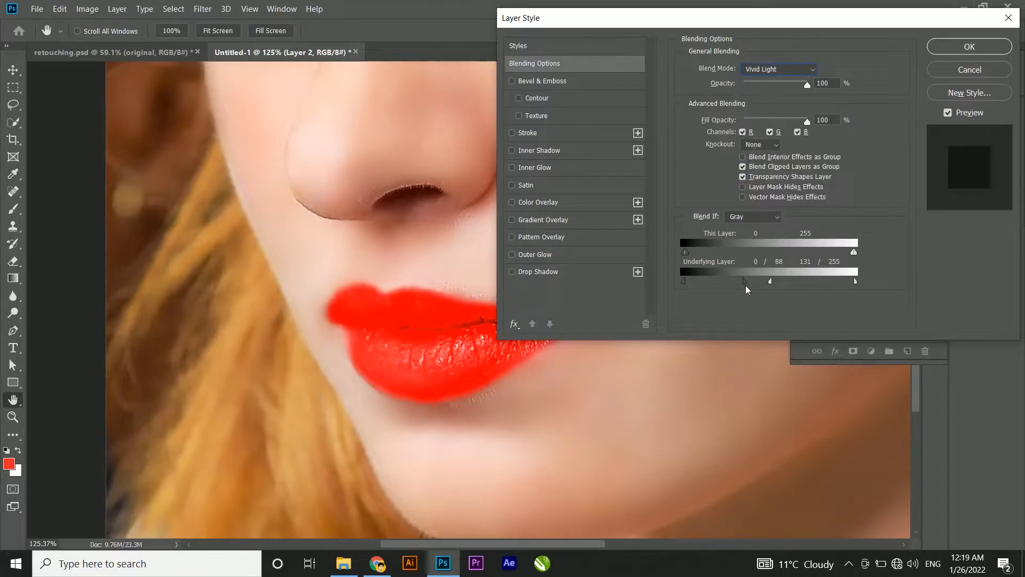
Fine-tune the split Underlying Layer sliders, moving the black half far towards white and the white half far towards black, and apply the layer style.
left_click_drag(768, 281, 724, 280)
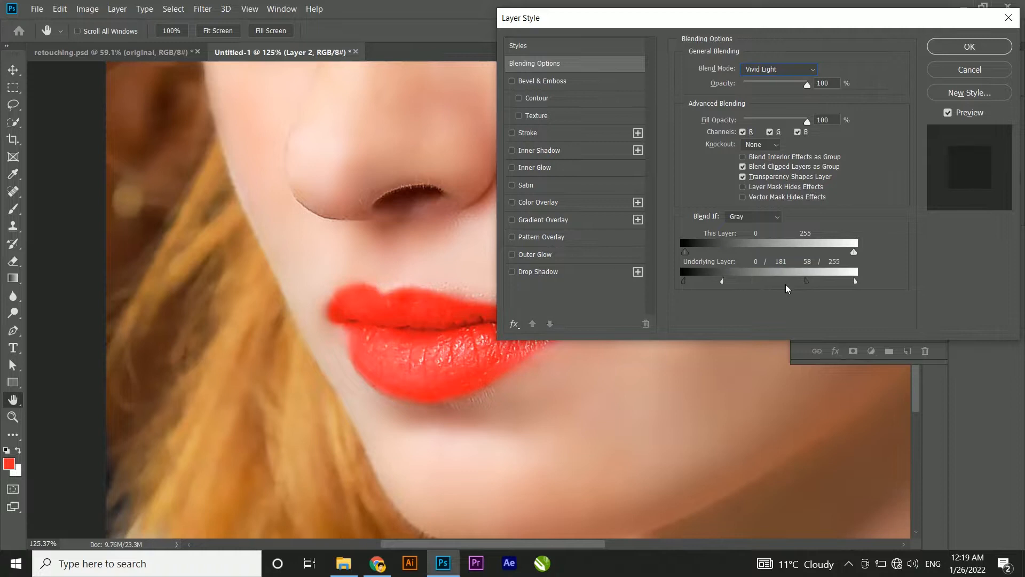
left_click_drag(722, 281, 758, 283)
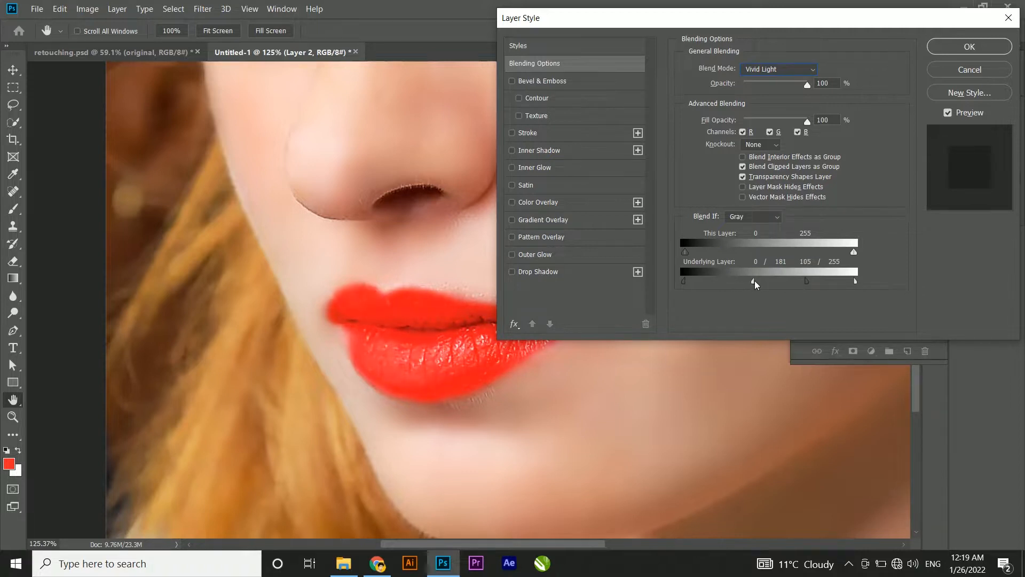
left_click_drag(807, 283, 830, 295)
left_click_drag(755, 286, 712, 290)
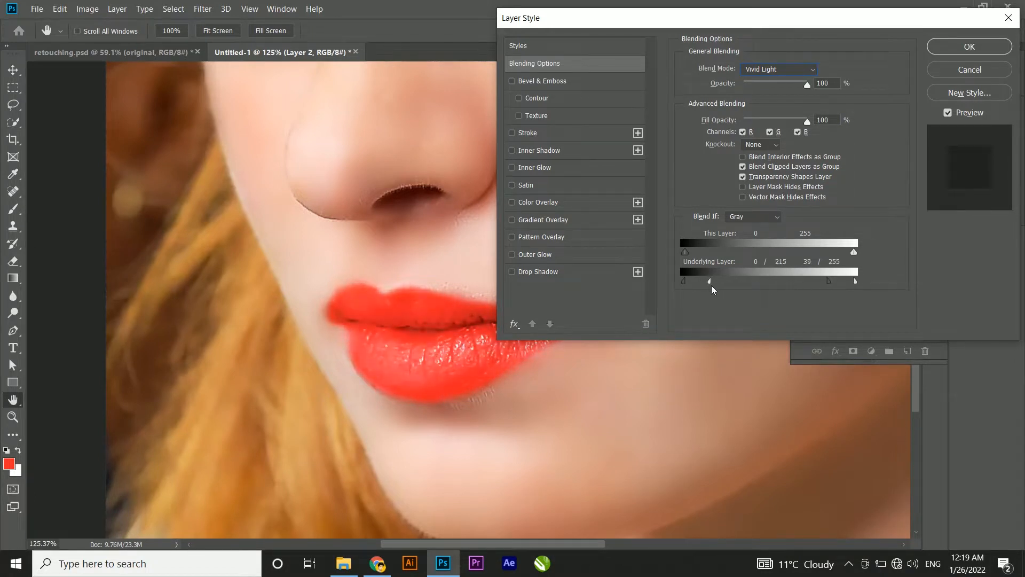
left_click_drag(828, 284, 788, 287)
left_click_drag(705, 282, 698, 282)
left_click(953, 52)
Compare the portrait with and without the red lip colour of Layer 2.
scroll(396, 290, "down", 3)
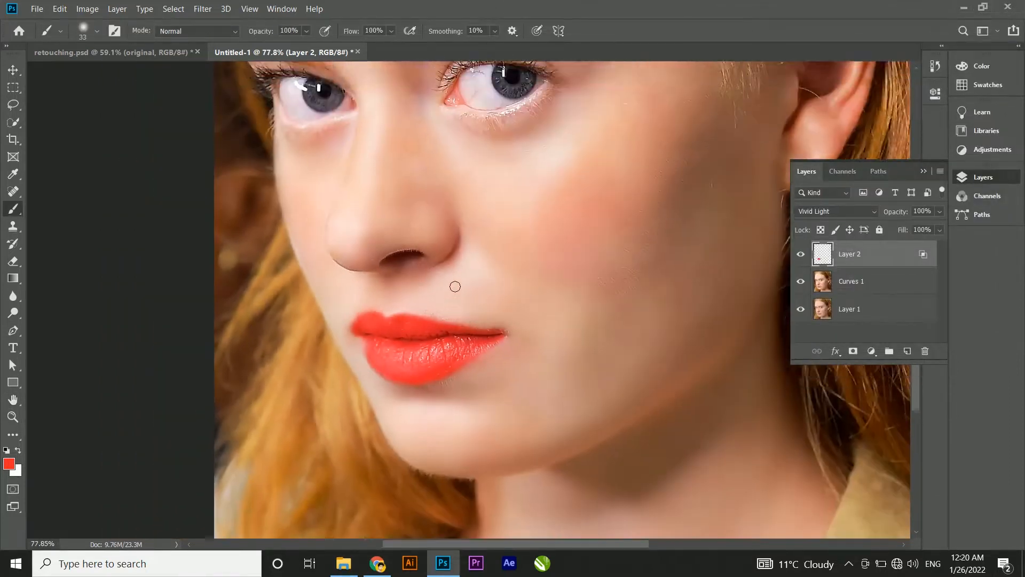
scroll(455, 287, "up", 2)
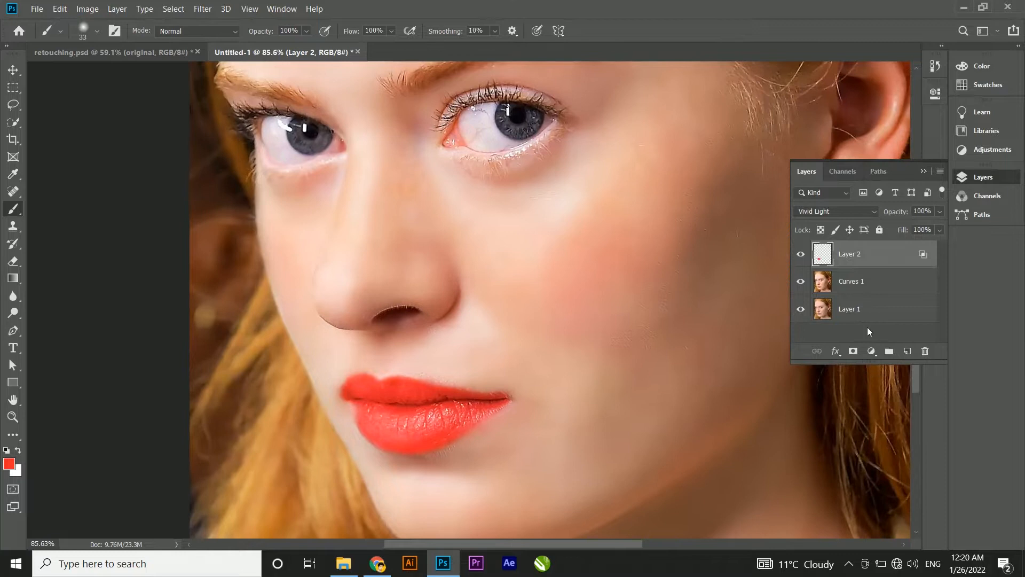
left_click(801, 254)
left_click(801, 254)
left_click(801, 254)
left_click(800, 255)
left_click(800, 254)
left_click(800, 254)
scroll(376, 296, "down", 1)
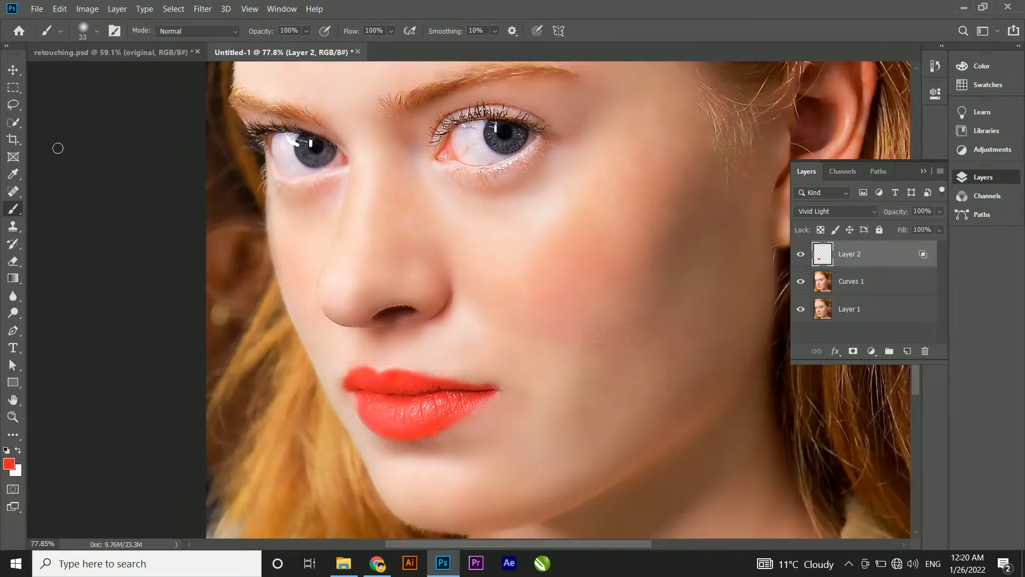
Switch to the Move tool and merge Layer 2 with the Curves 1 layer.
left_click(13, 70)
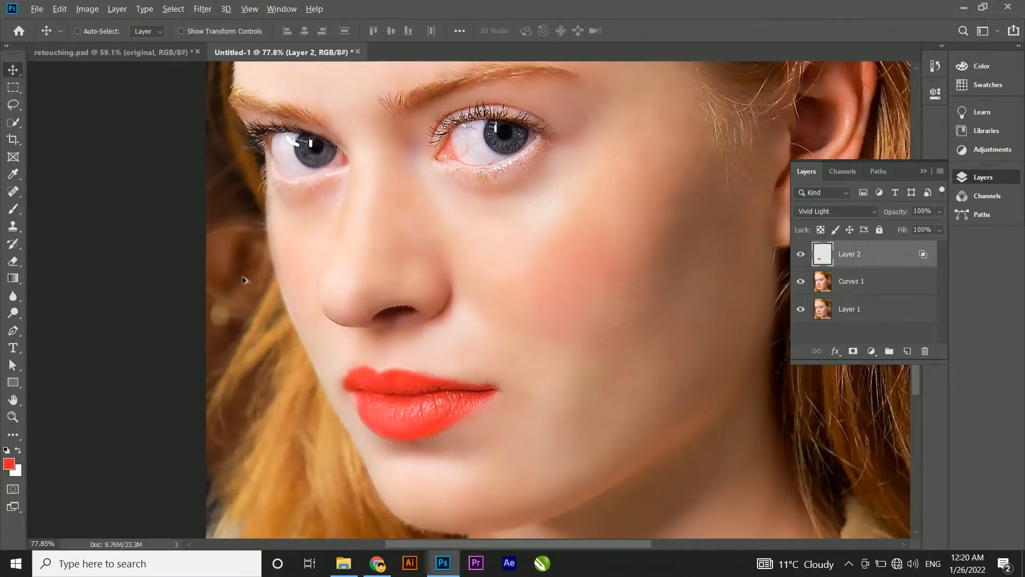
scroll(320, 304, "down", 6)
scroll(433, 319, "up", 1)
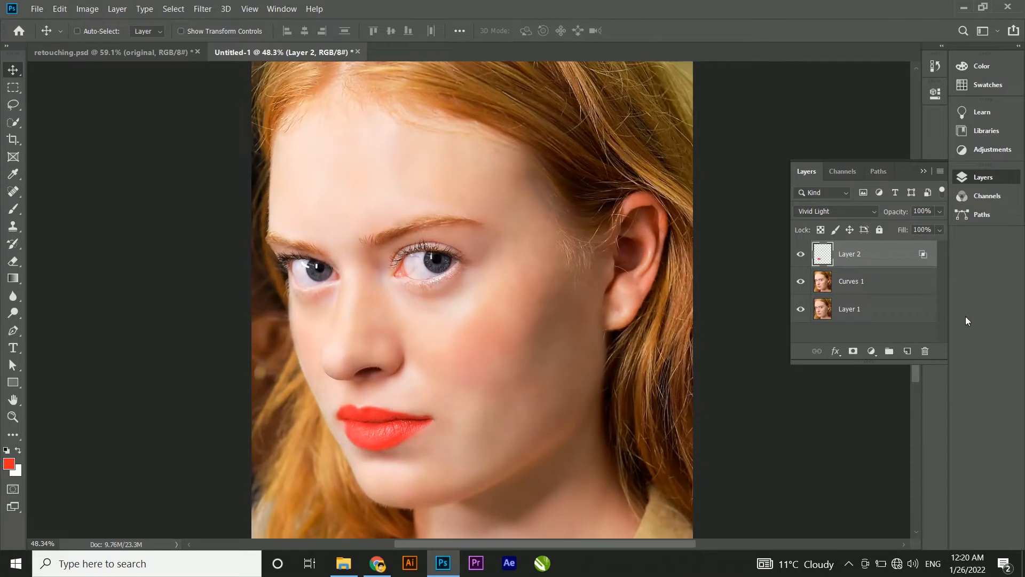
left_click(871, 292, "shift")
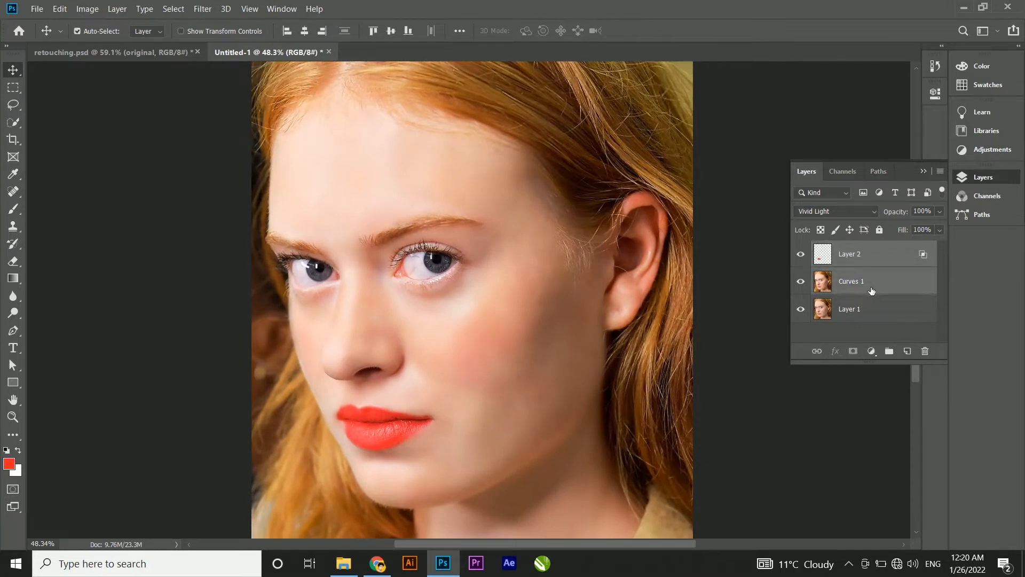
key("ctrl+e")
Compare the retouched face on the merged Layer 2 with the original portrait on Layer 1.
scroll(428, 426, "up", 1)
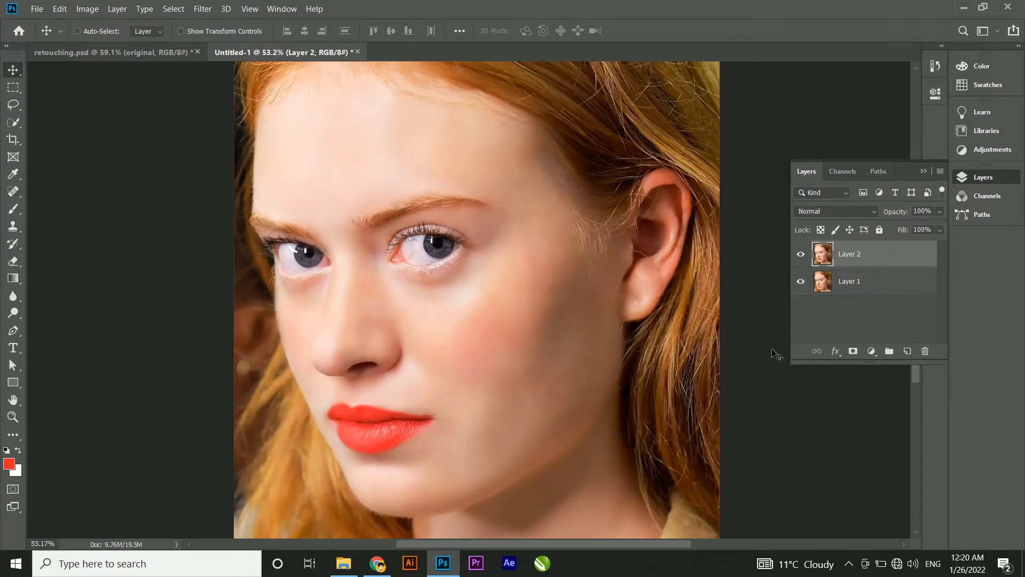
left_click(800, 254)
scroll(325, 390, "up", 4)
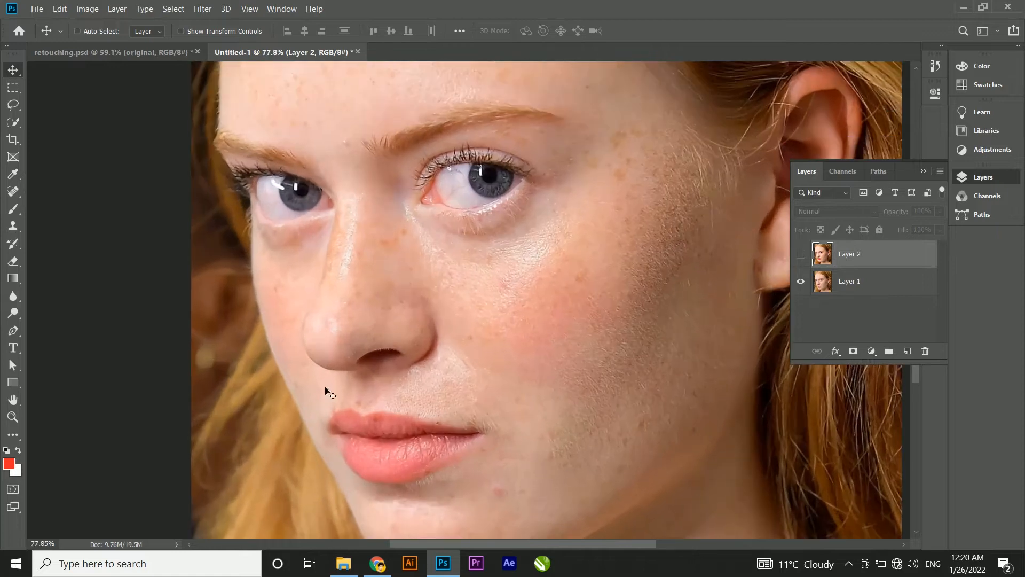
key("space")
mouse_move(430, 369)
left_mouse_down()
mouse_move(432, 326)
mouse_move(432, 337)
left_mouse_up()
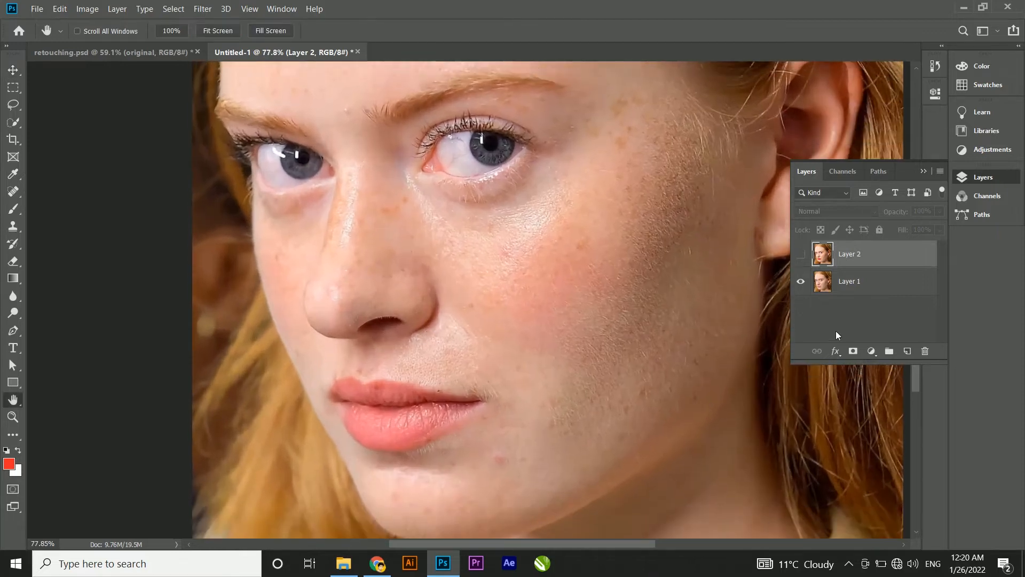
left_click(801, 254)
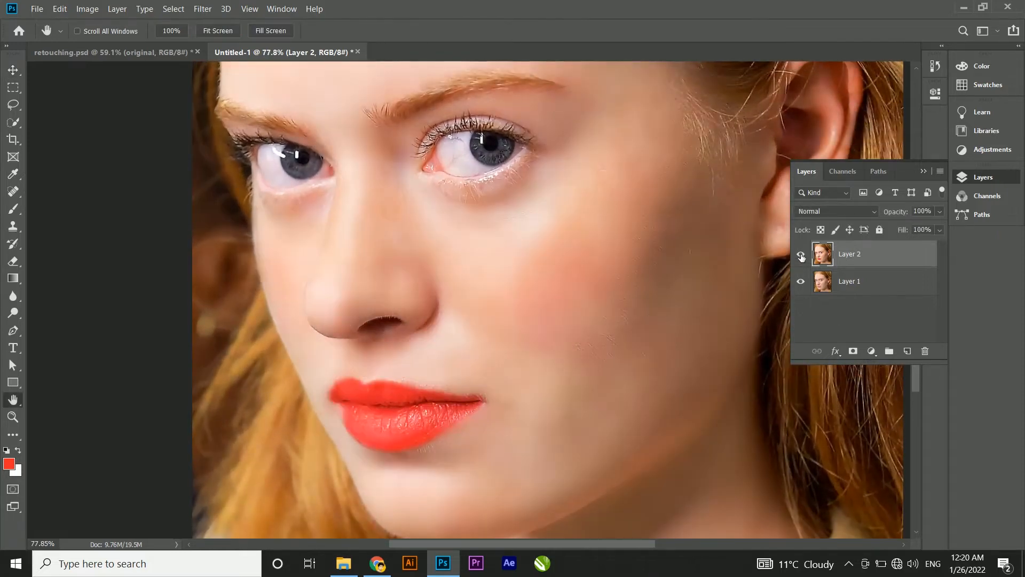
left_click(801, 257)
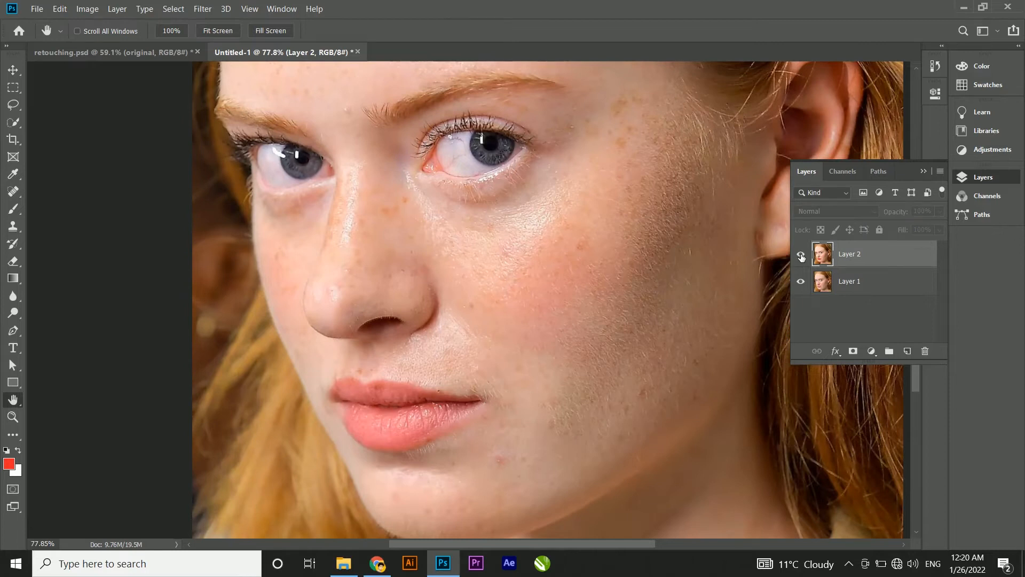
left_click(801, 258)
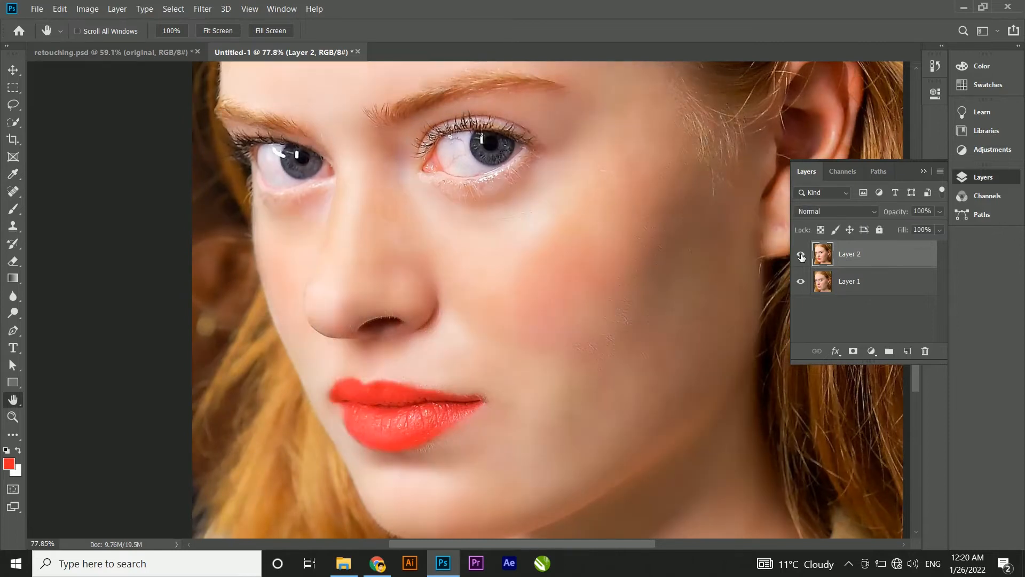
left_click(802, 257)
left_click(801, 258)
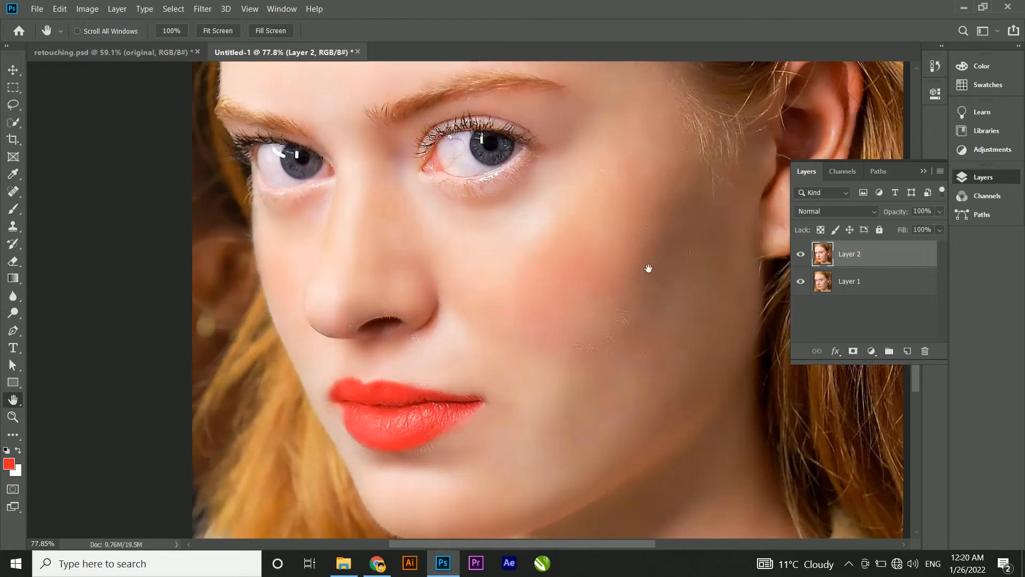